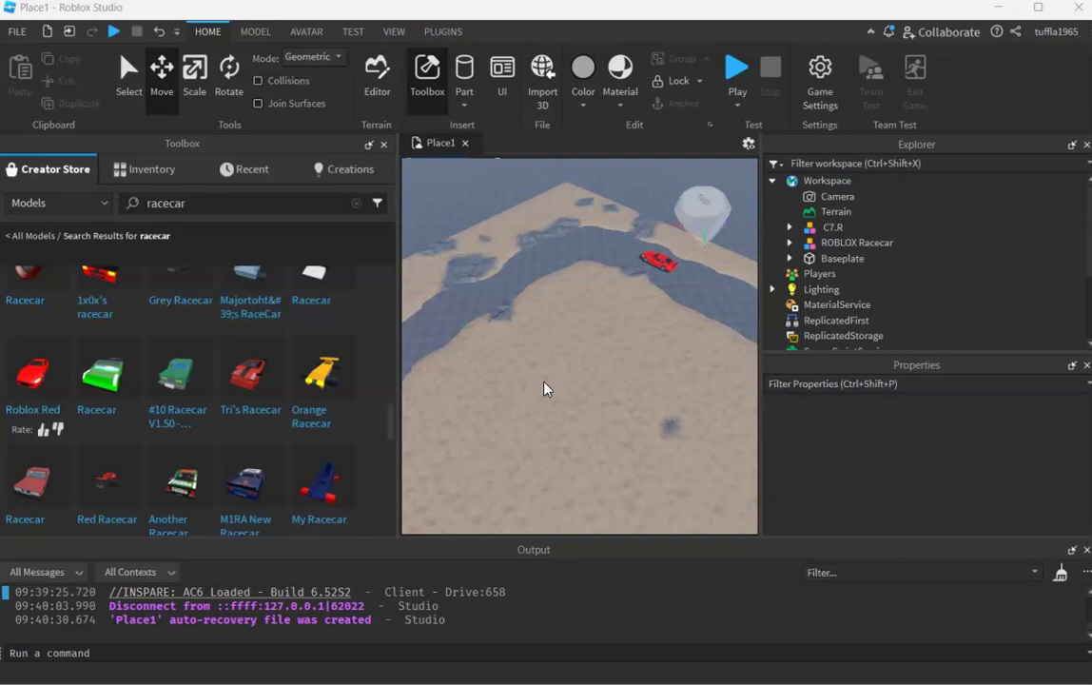
Insert a cylinder part and move it onto the race track near the red car
{"action": "left_click", "coordinate": [555, 383]}
{"action": "left_click", "coordinate": [465, 106]}
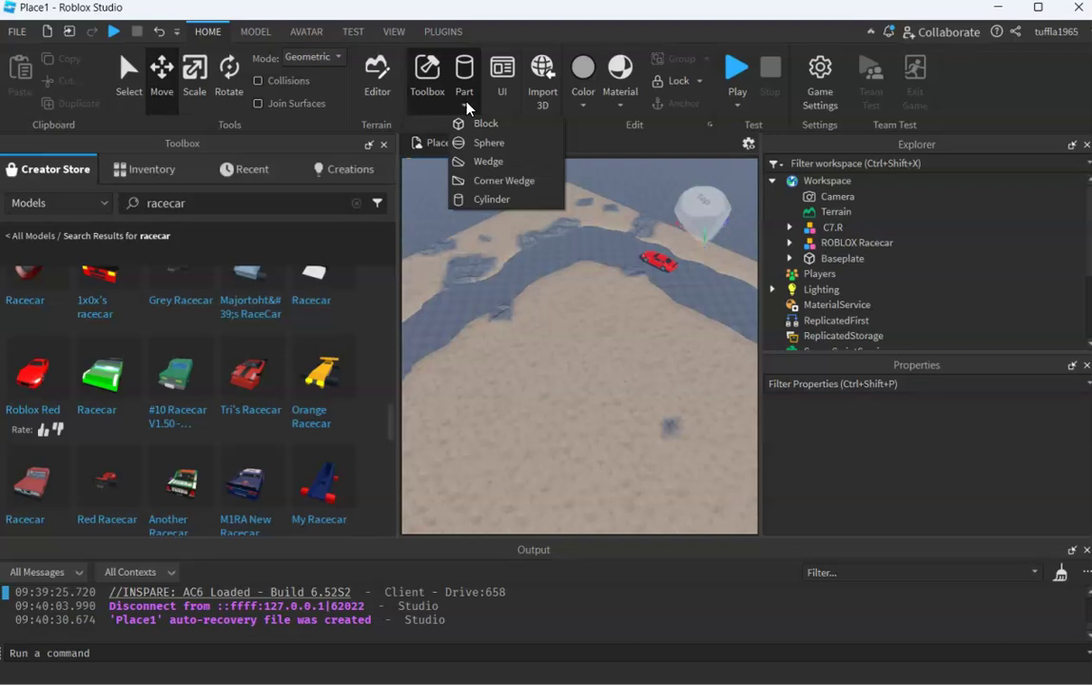
{"action": "left_click", "coordinate": [478, 202]}
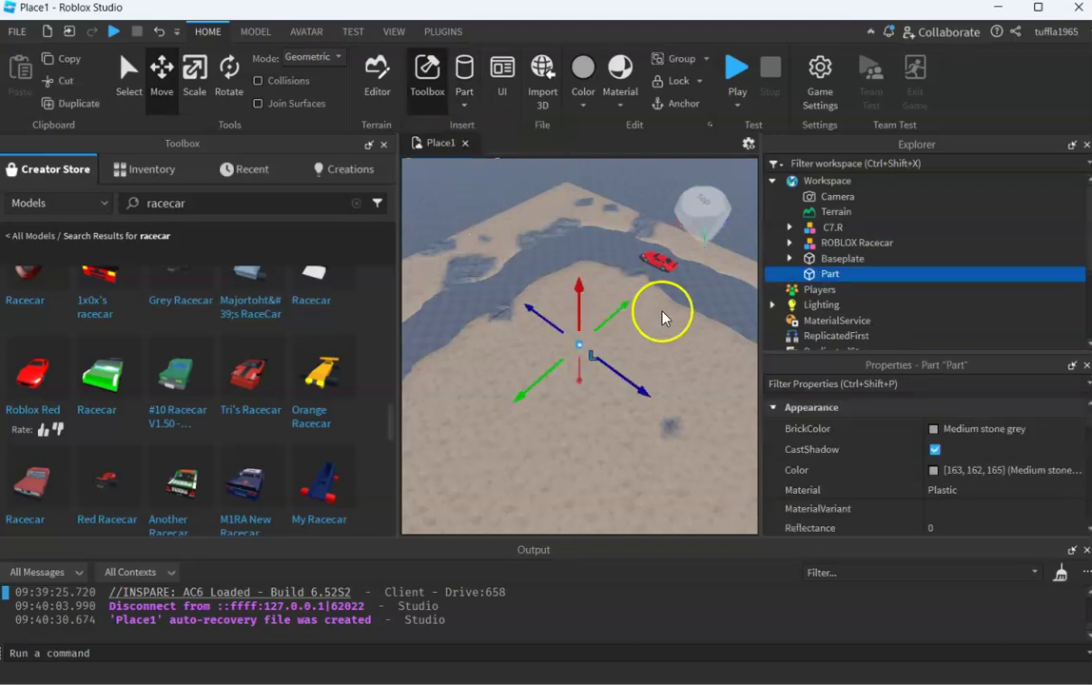
{"action": "left_click_drag", "start_coordinate": [580, 343], "coordinate": [597, 245]}
{"action": "scroll", "coordinate": [601, 283], "scroll_direction": "up", "scroll_amount": 5}
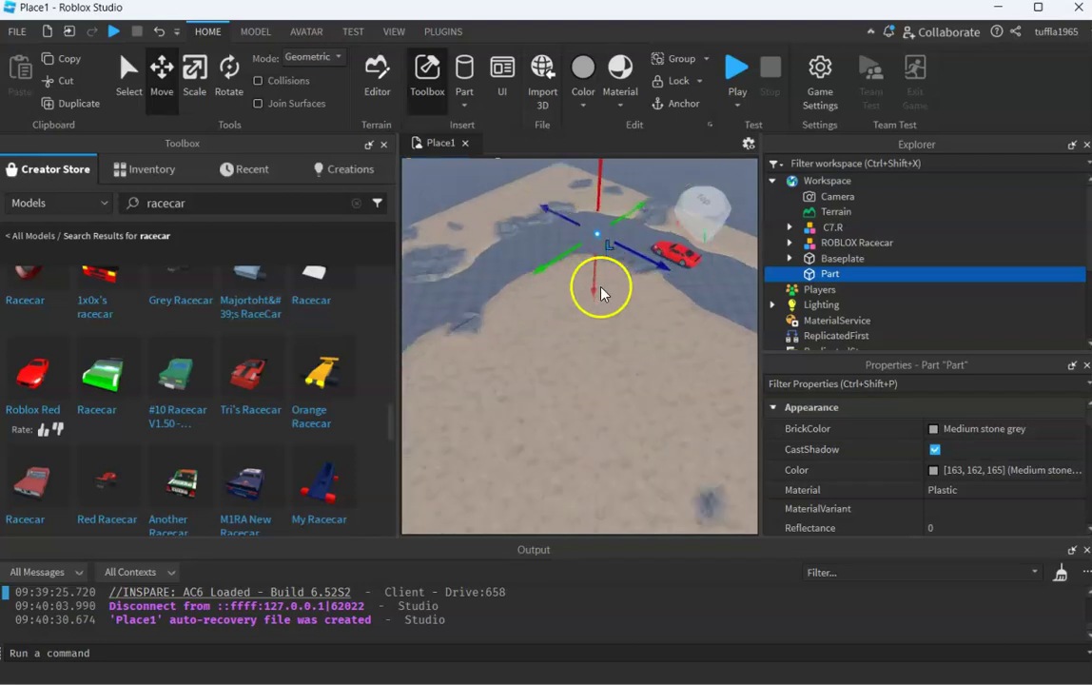
{"action": "left_click", "coordinate": [609, 287]}
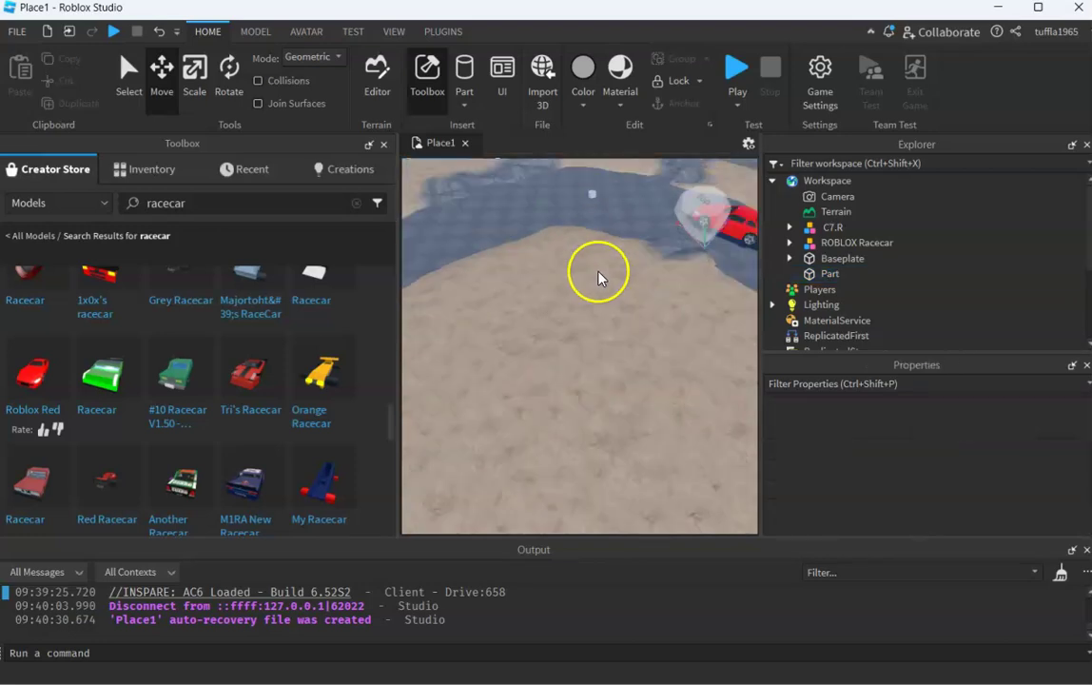
Rename the new cylinder part as w1
{"action": "left_click", "coordinate": [592, 194]}
{"action": "key", "text": "f"}
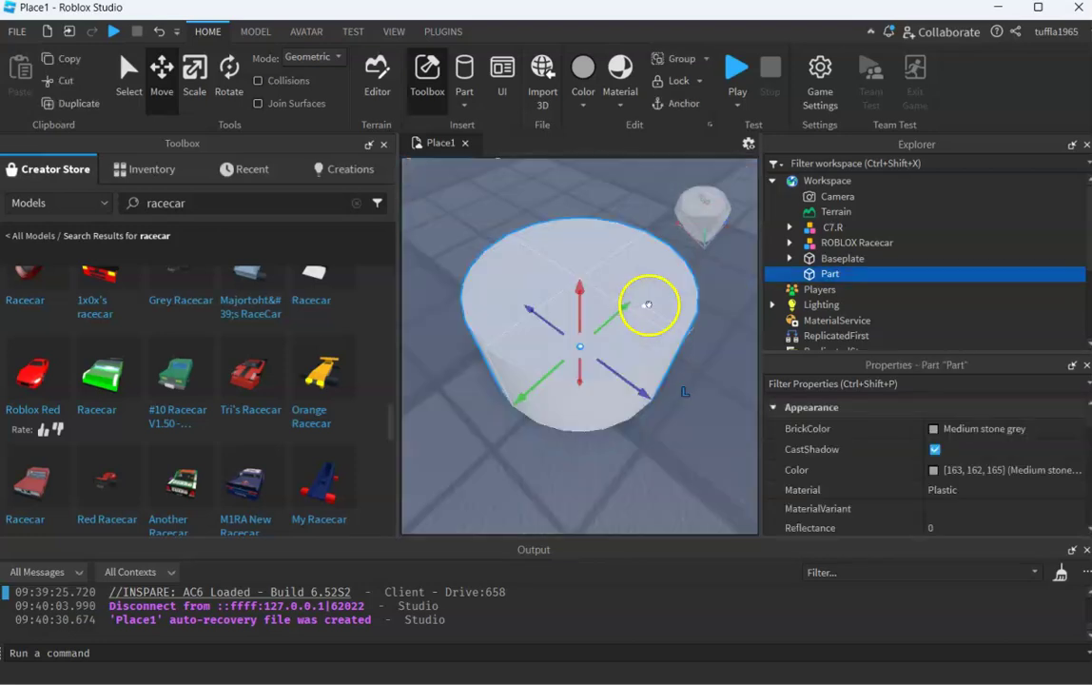
{"action": "scroll", "coordinate": [641, 312], "scroll_direction": "down", "scroll_amount": 5}
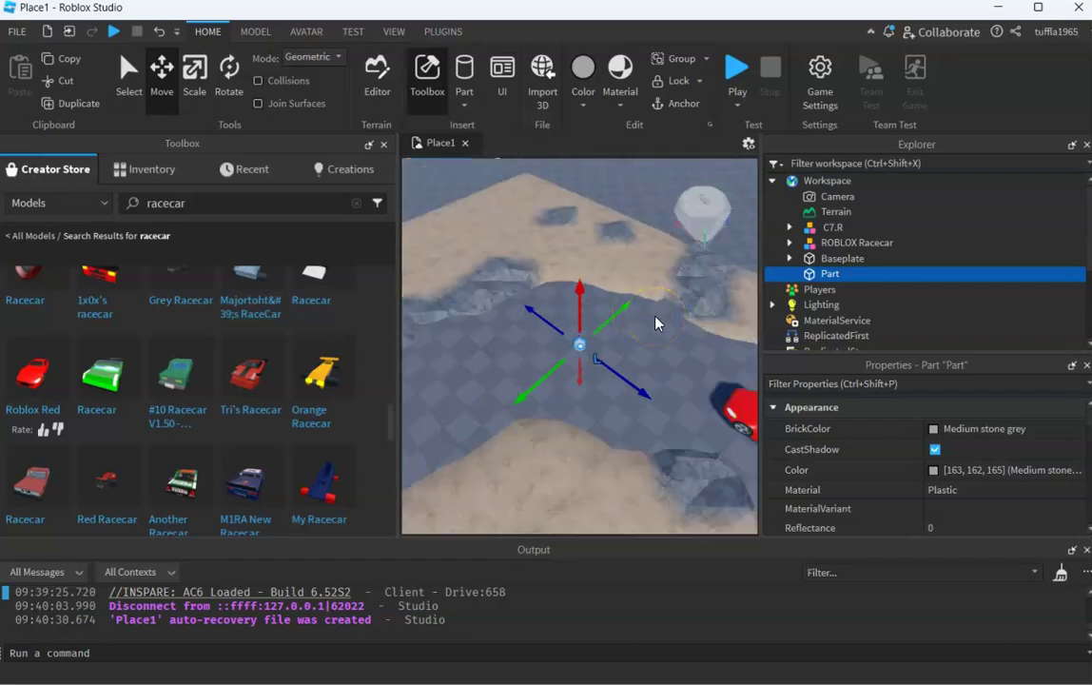
{"action": "mouse_move", "coordinate": [837, 278]}
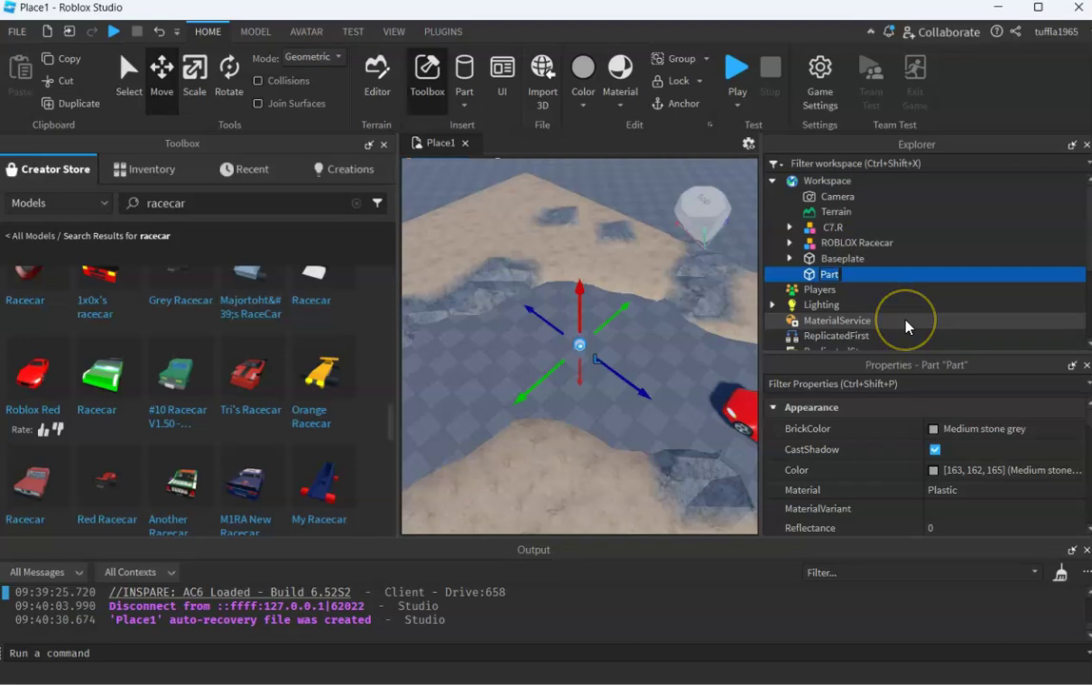
{"action": "type", "text": "w1"}
{"action": "key", "text": "Return"}
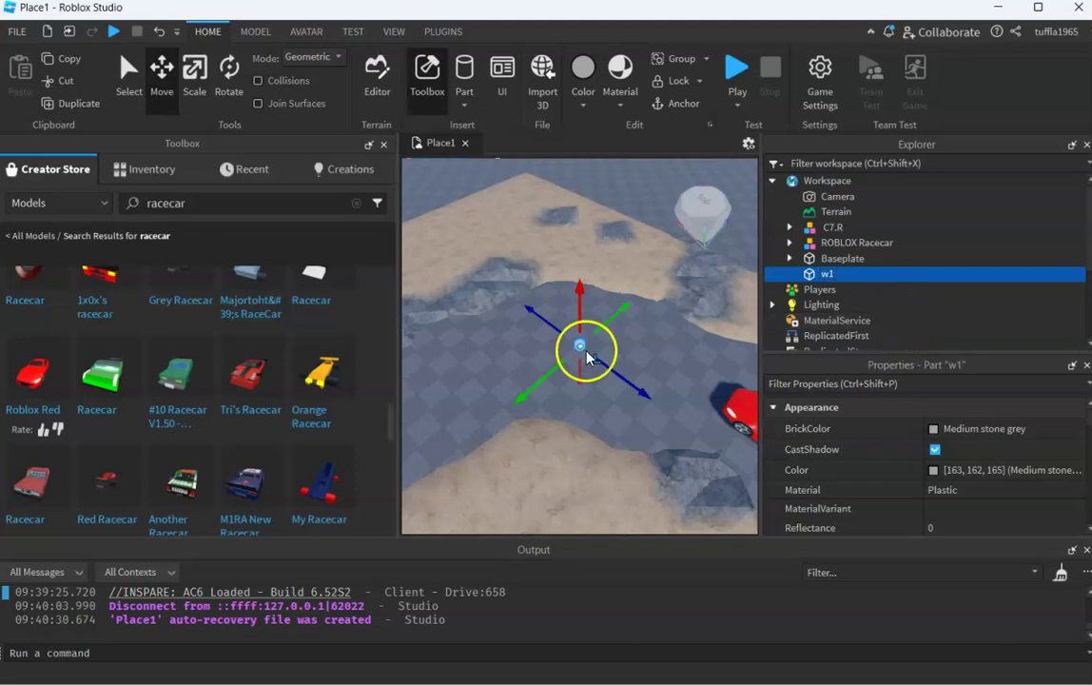
Duplicate w1, move the copy a short distance along the track, and rename it w2
{"action": "key", "text": "ctrl+d"}
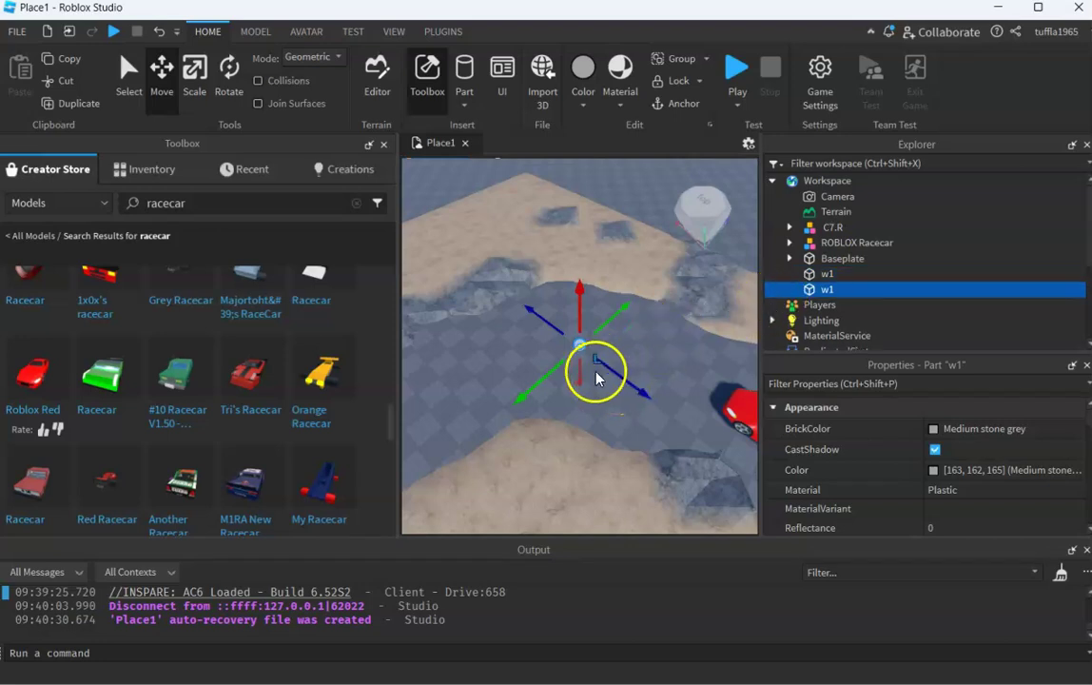
{"action": "left_click_drag", "start_coordinate": [549, 382], "coordinate": [465, 365]}
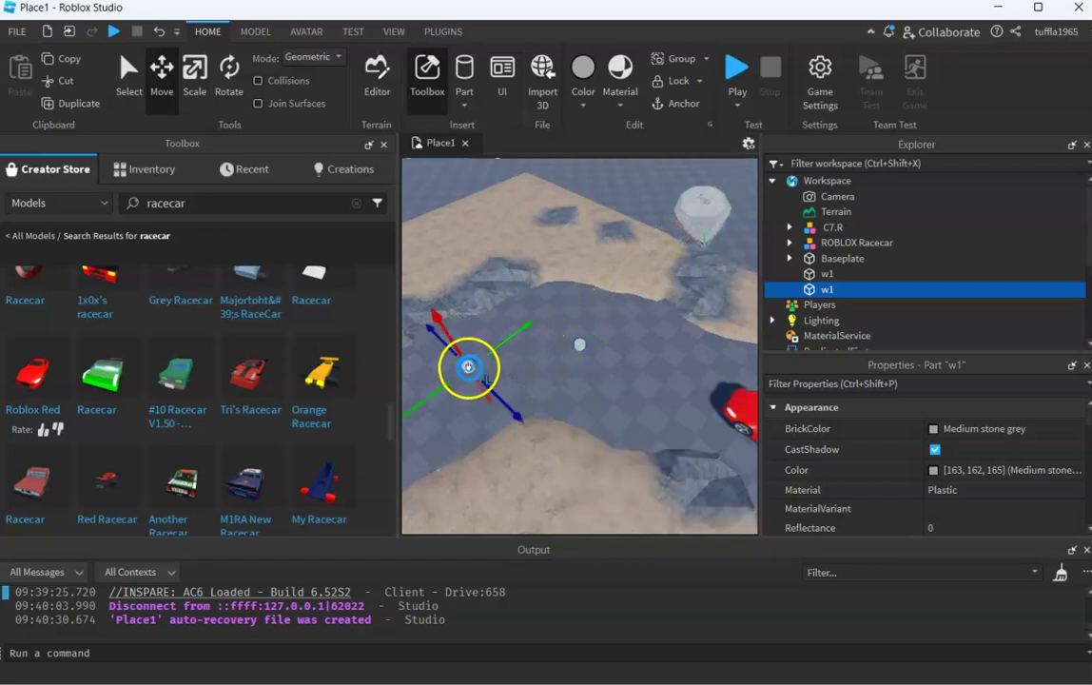
{"action": "double_click", "coordinate": [829, 290]}
{"action": "type", "text": "w2"}
{"action": "key", "text": "Return"}
Duplicate w2, rename the copy w3, and place it further along the track
{"action": "right_click_drag", "start_coordinate": [441, 449], "coordinate": [443, 449]}
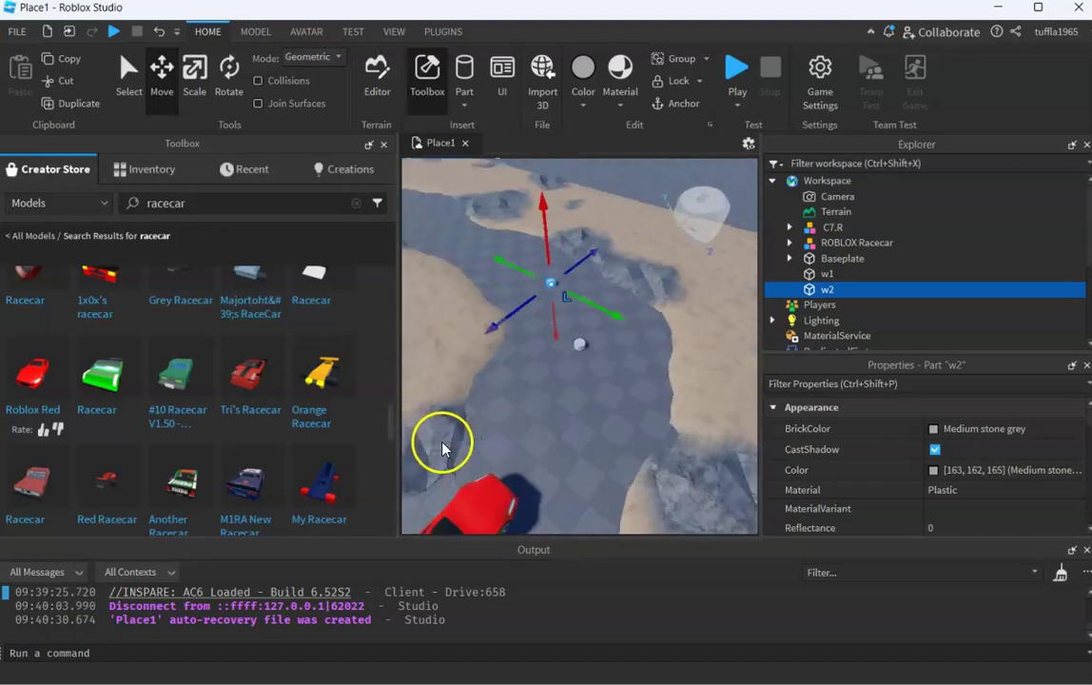
{"action": "key", "text": "ctrl+d"}
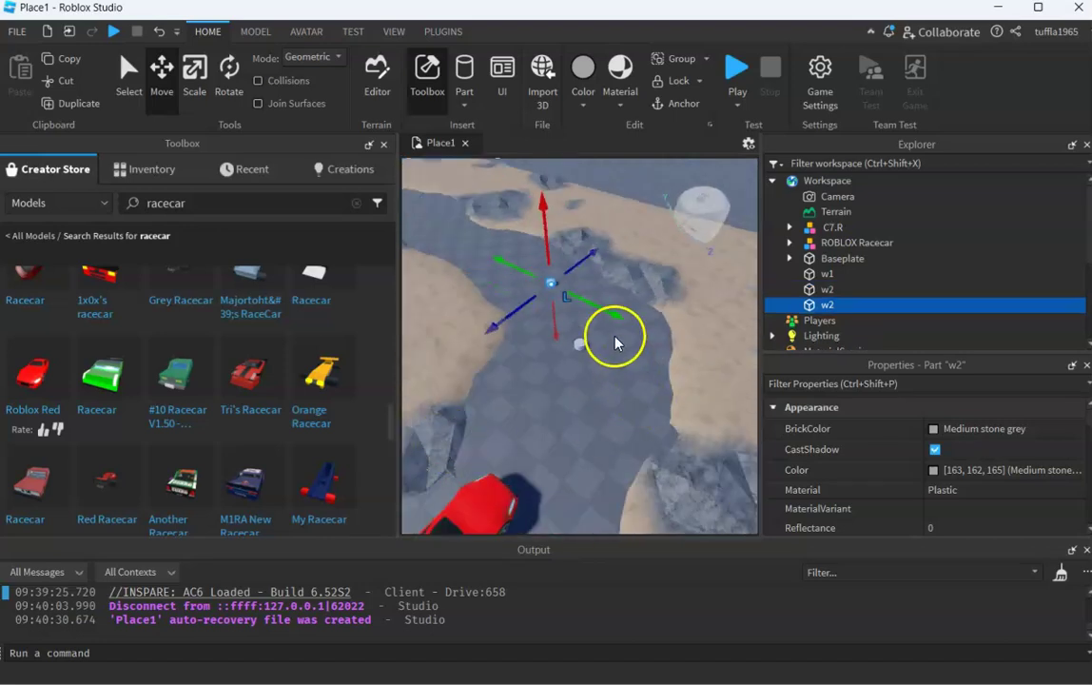
{"action": "double_click", "coordinate": [830, 306]}
{"action": "key", "text": "BackSpace"}
{"action": "left_click", "coordinate": [817, 304]}
{"action": "left_click_drag", "start_coordinate": [561, 295], "coordinate": [481, 247]}
{"action": "left_click", "coordinate": [526, 300]}
{"action": "right_click_drag", "start_coordinate": [504, 312], "coordinate": [478, 319]}
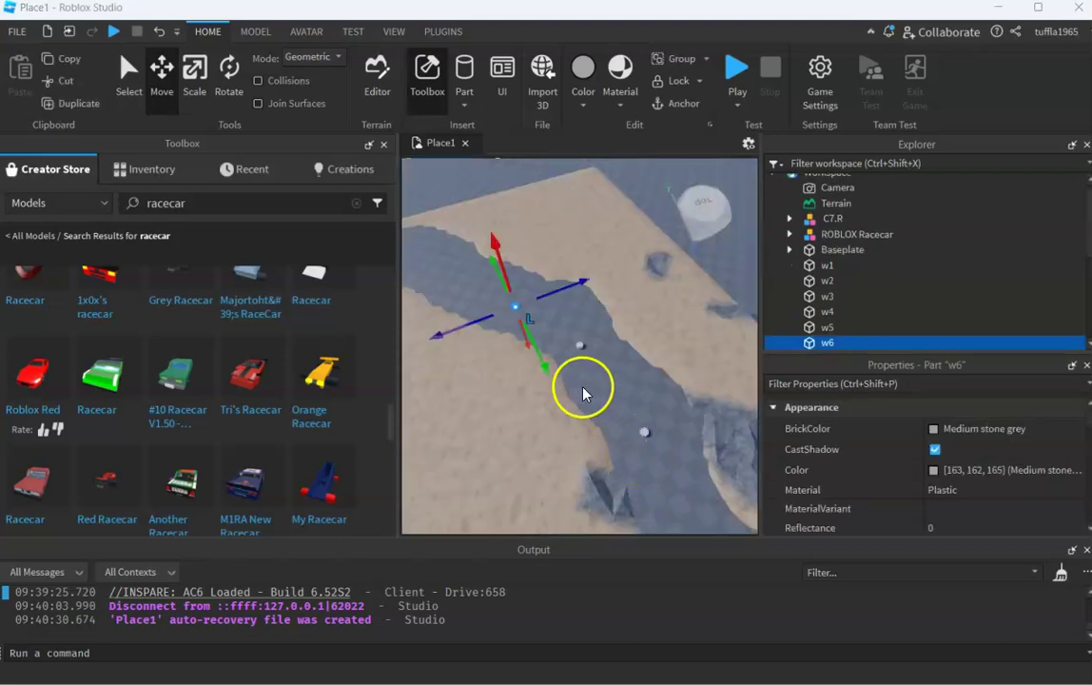
Shift w6 slightly further along the track and add a duplicate named w7 beyond it
{"action": "mouse_move", "coordinate": [515, 318]}
{"action": "left_mouse_down"}
{"action": "mouse_move", "coordinate": [496, 298]}
{"action": "mouse_move", "coordinate": [502, 307]}
{"action": "left_mouse_up"}
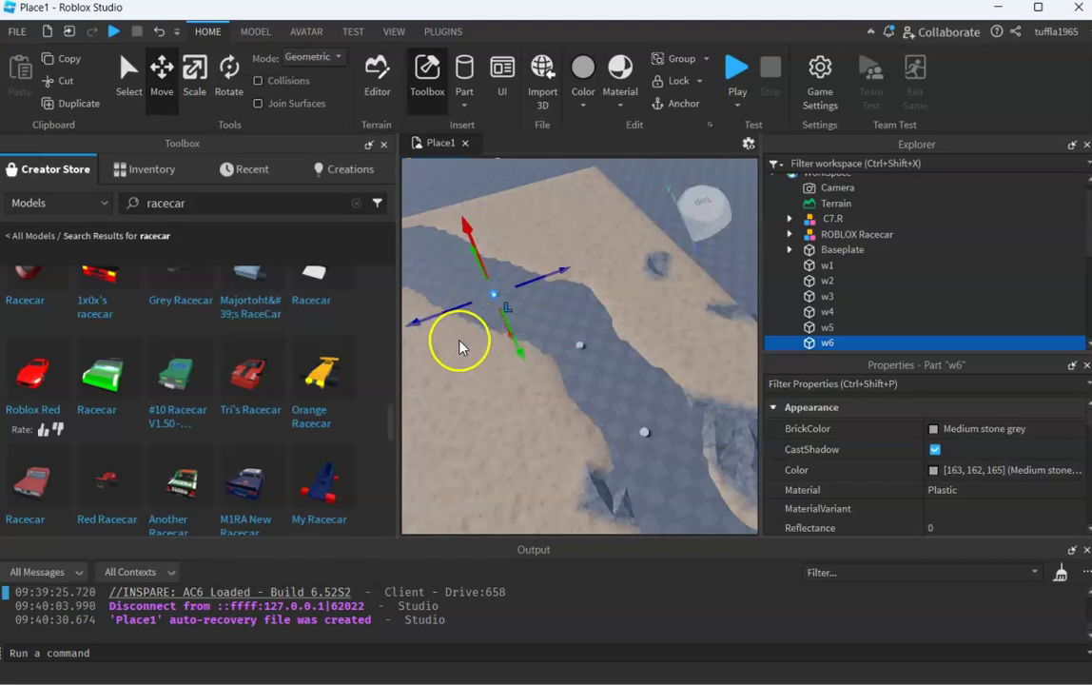
{"action": "key", "text": "f"}
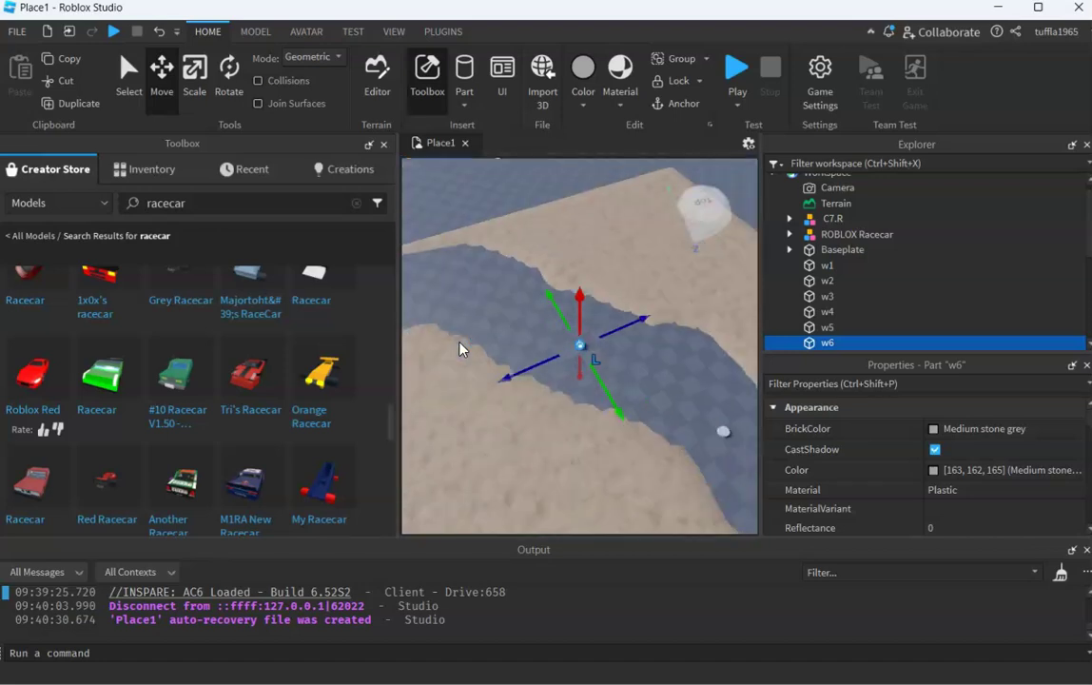
{"action": "key", "text": "ctrl+d"}
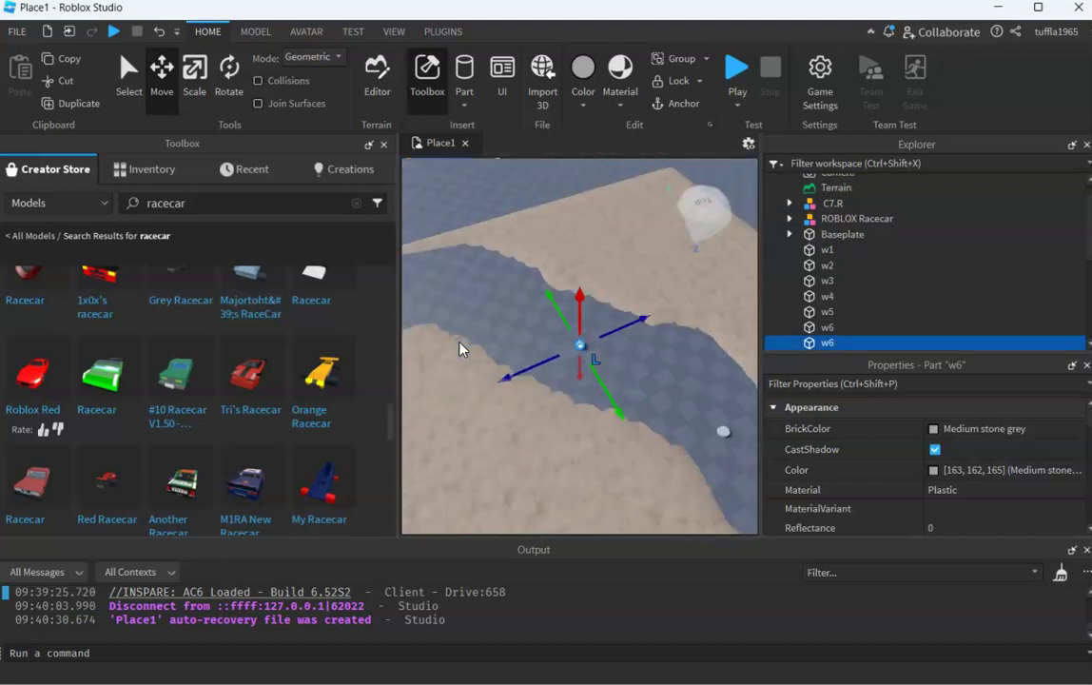
{"action": "left_click_drag", "start_coordinate": [579, 345], "coordinate": [476, 297]}
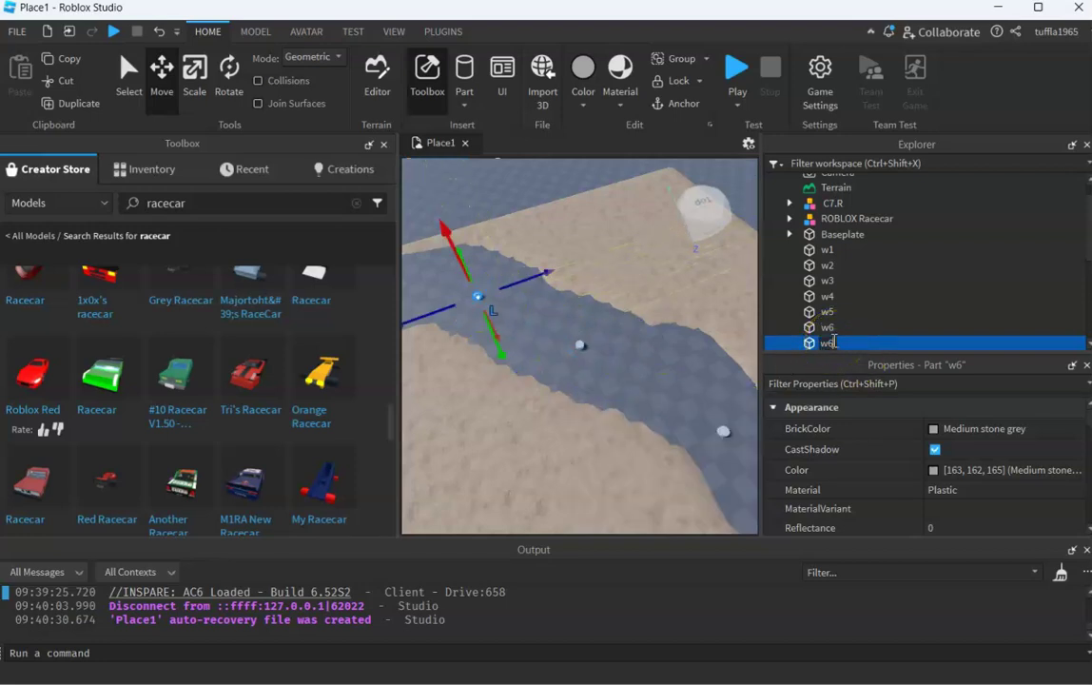
{"action": "left_click_drag", "start_coordinate": [712, 361], "coordinate": [626, 390]}
{"action": "right_click_drag", "start_coordinate": [627, 390], "coordinate": [627, 390]}
Duplicate w7, position the copy further along the track's bend, and rename it w8
{"action": "key", "text": "f"}
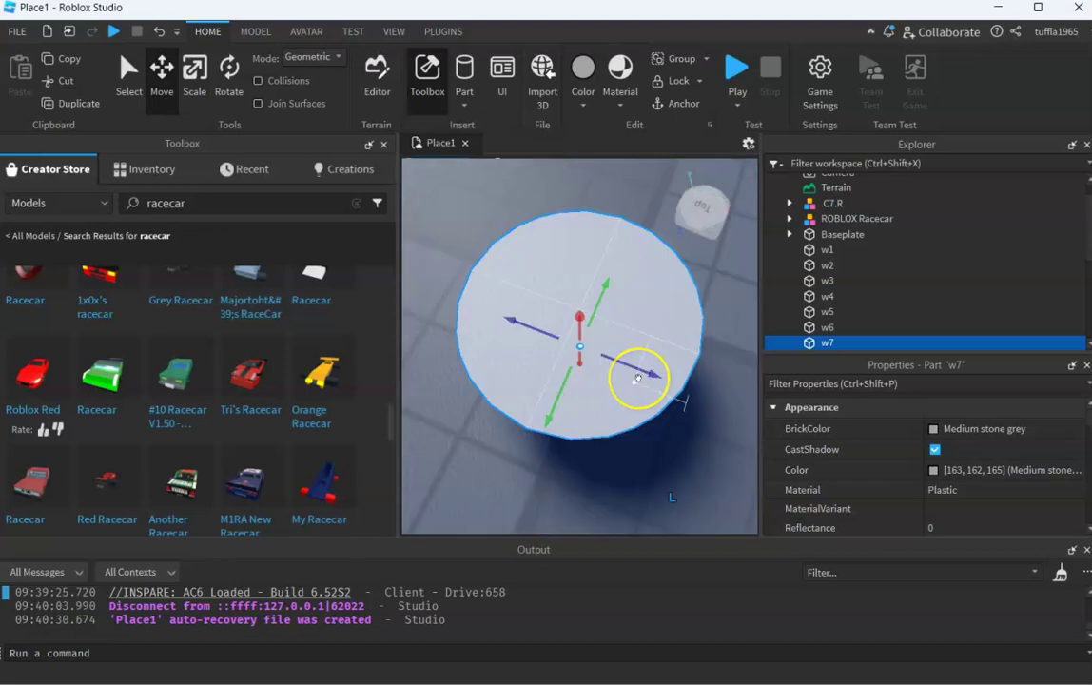
{"action": "scroll", "coordinate": [637, 378], "scroll_direction": "down", "scroll_amount": 5}
{"action": "right_click_drag", "start_coordinate": [668, 366], "coordinate": [668, 366]}
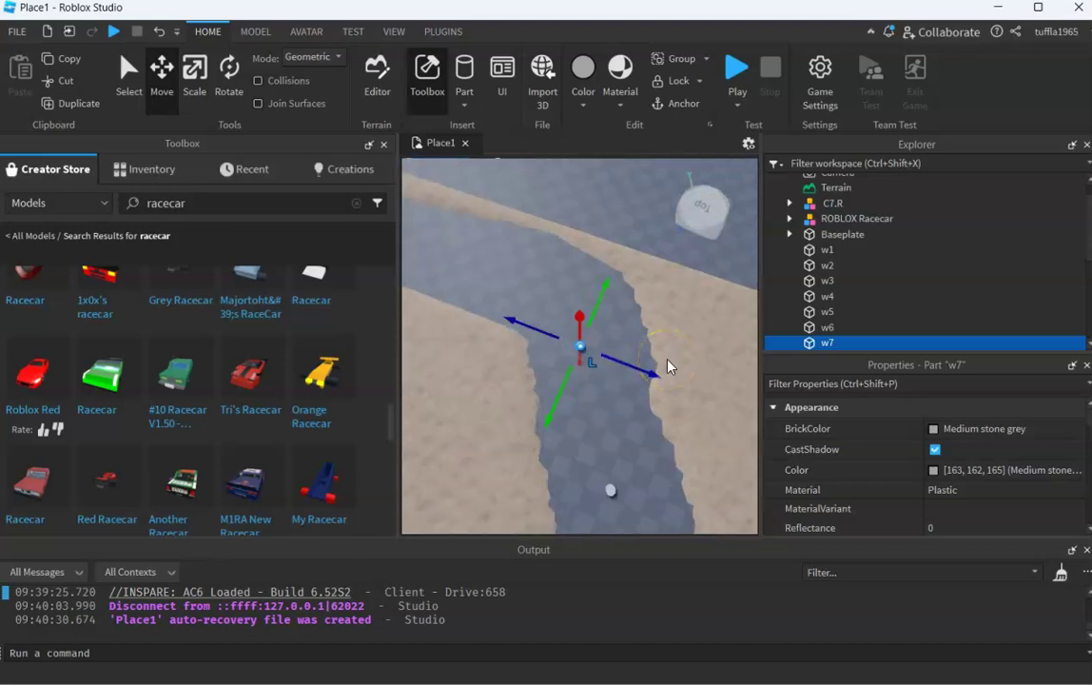
{"action": "key", "text": "ctrl+d"}
{"action": "left_click_drag", "start_coordinate": [585, 434], "coordinate": [507, 267]}
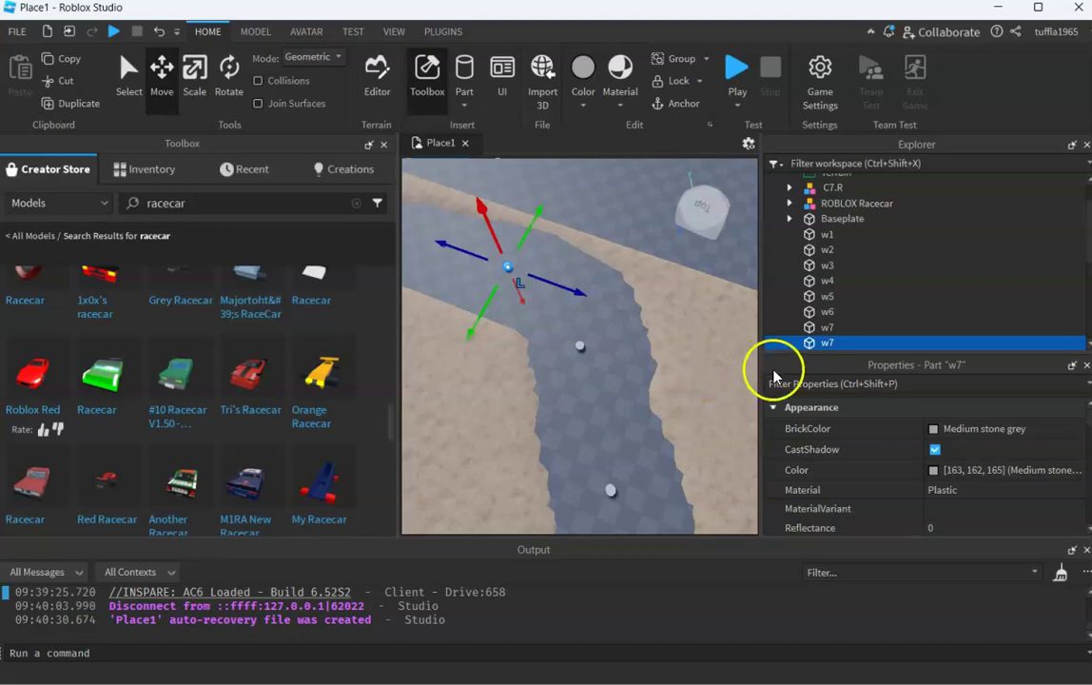
{"action": "double_click", "coordinate": [828, 343]}
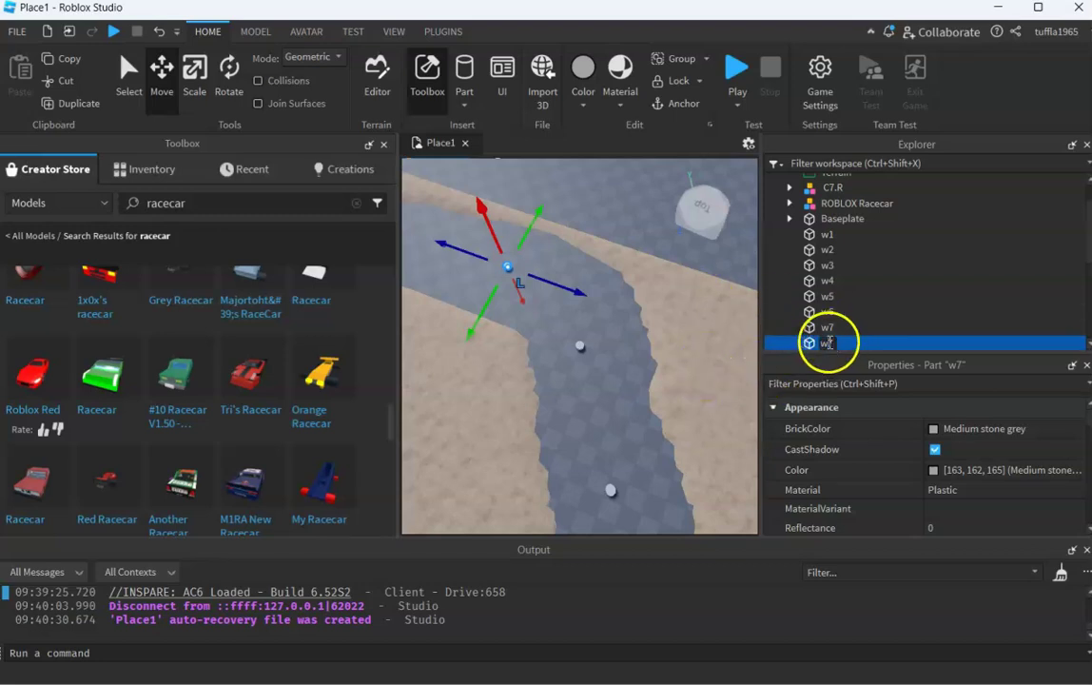
{"action": "type", "text": "8"}
{"action": "key", "text": "Return"}
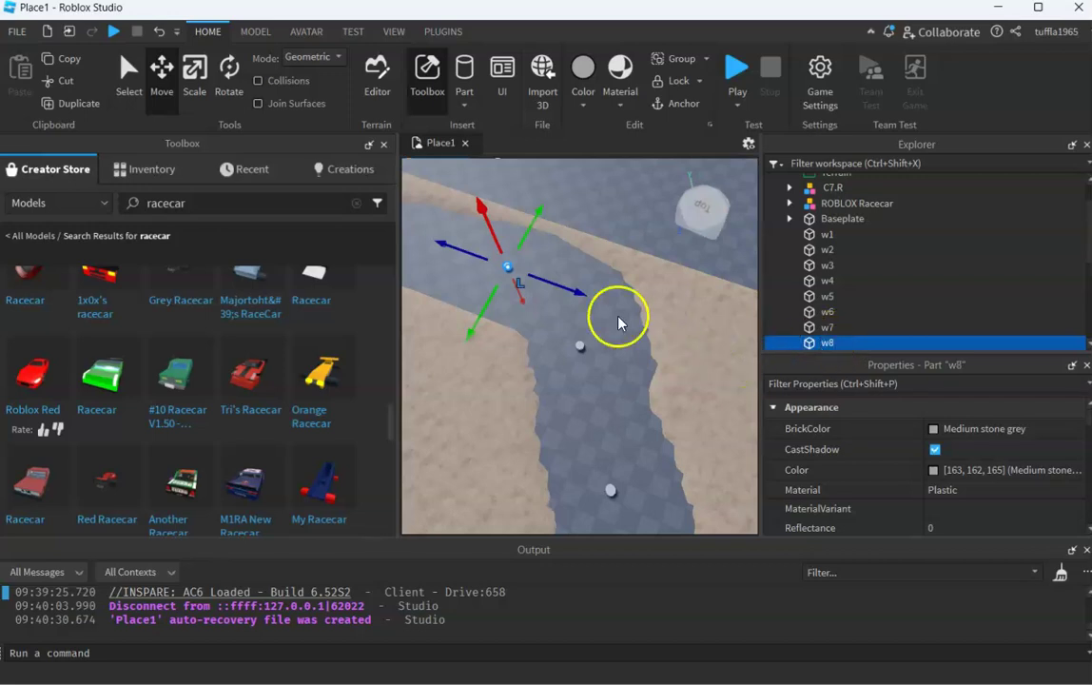
Duplicate w8, place the copy further up the track, and rename it w9
{"action": "left_click", "coordinate": [550, 333]}
{"action": "right_click_drag", "start_coordinate": [555, 319], "coordinate": [556, 320]}
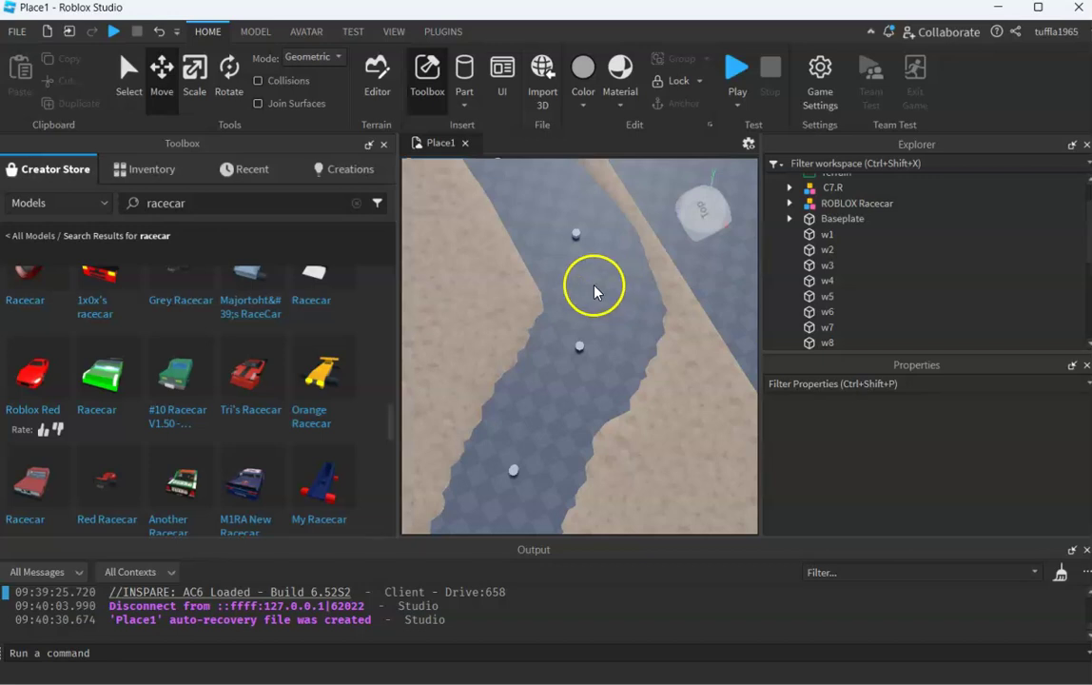
{"action": "left_click", "coordinate": [576, 236]}
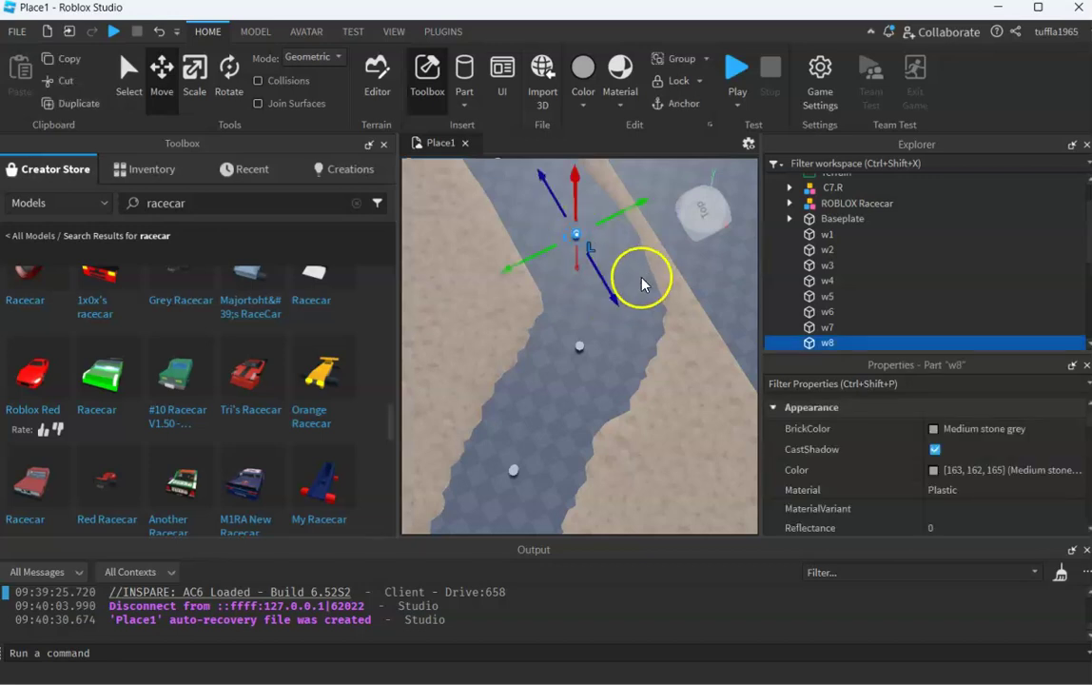
{"action": "key", "text": "f"}
{"action": "scroll", "coordinate": [603, 286], "scroll_direction": "down", "scroll_amount": 3}
{"action": "key", "text": "ctrl+d"}
{"action": "left_click_drag", "start_coordinate": [585, 341], "coordinate": [515, 244]}
{"action": "double_click", "coordinate": [828, 342]}
{"action": "type", "text": "w9"}
{"action": "left_click_drag", "start_coordinate": [666, 313], "coordinate": [628, 270]}
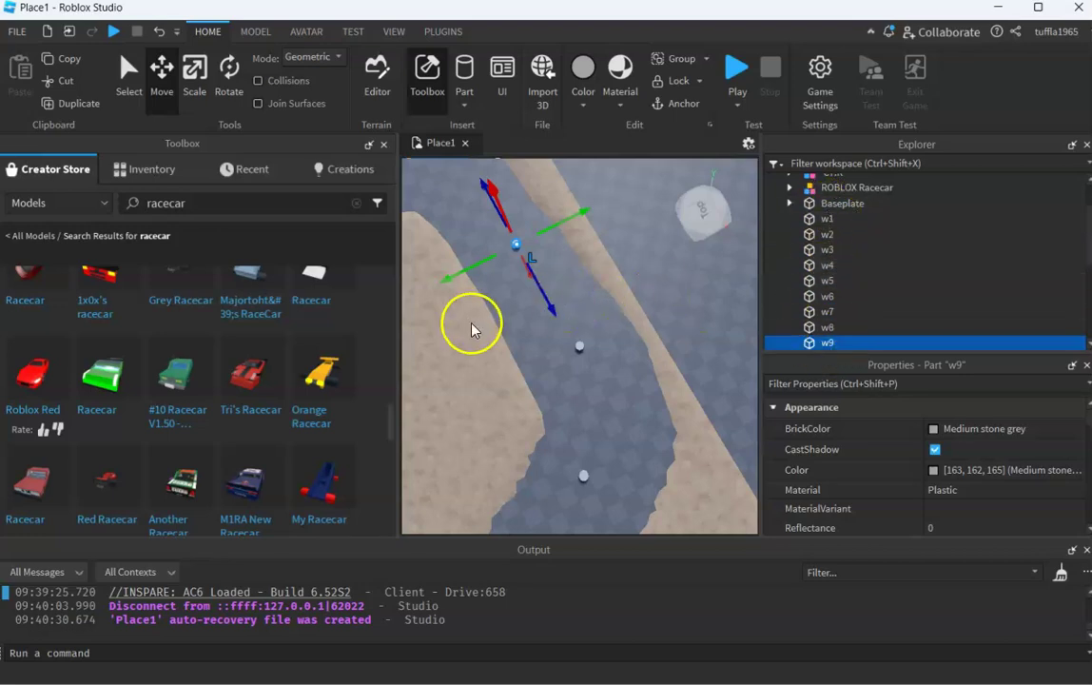
Duplicate w9, place the copy just before the next bend, and rename it w10
{"action": "key", "text": "f"}
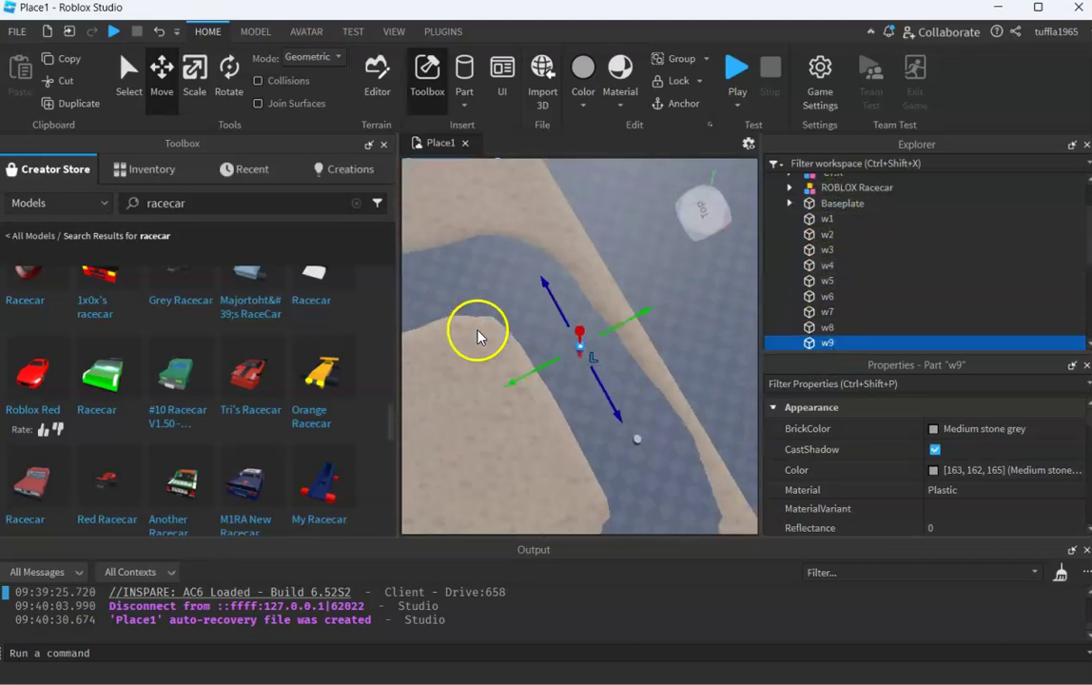
{"action": "key", "text": "ctrl+d"}
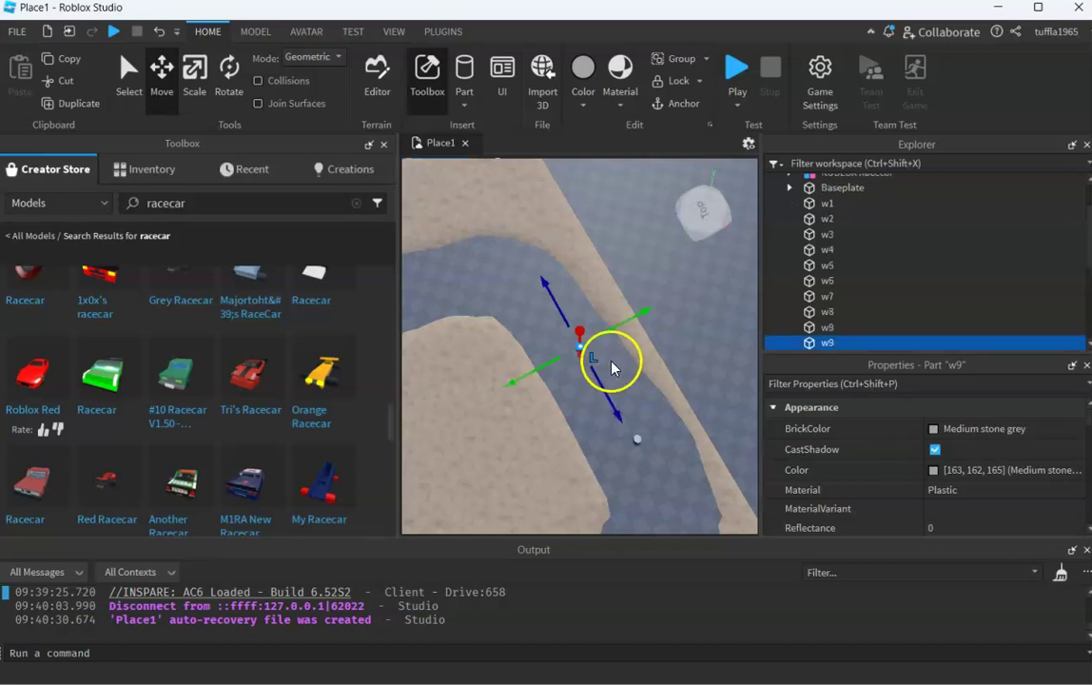
{"action": "left_click_drag", "start_coordinate": [580, 345], "coordinate": [517, 280]}
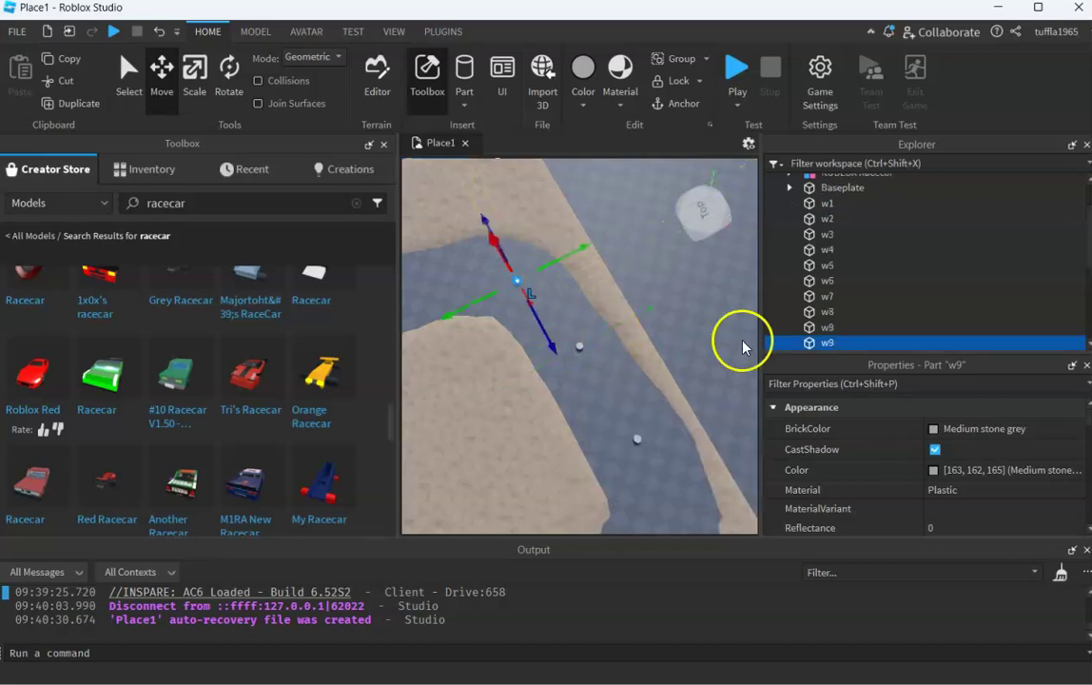
{"action": "double_click", "coordinate": [825, 344]}
{"action": "type", "text": "w10"}
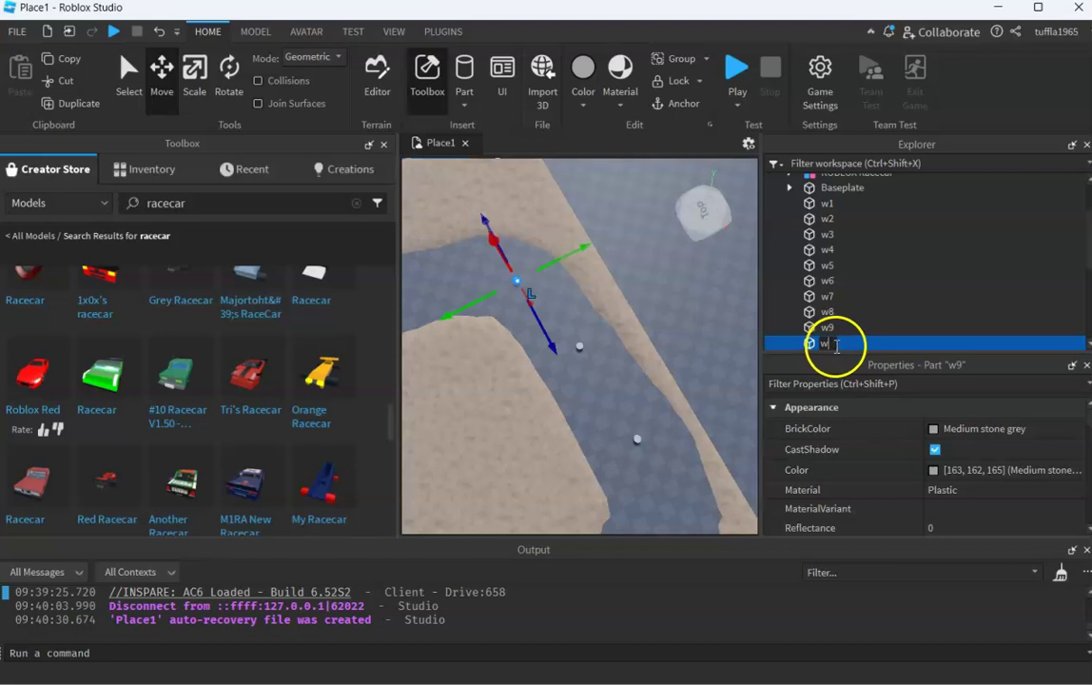
{"action": "key", "text": "Return"}
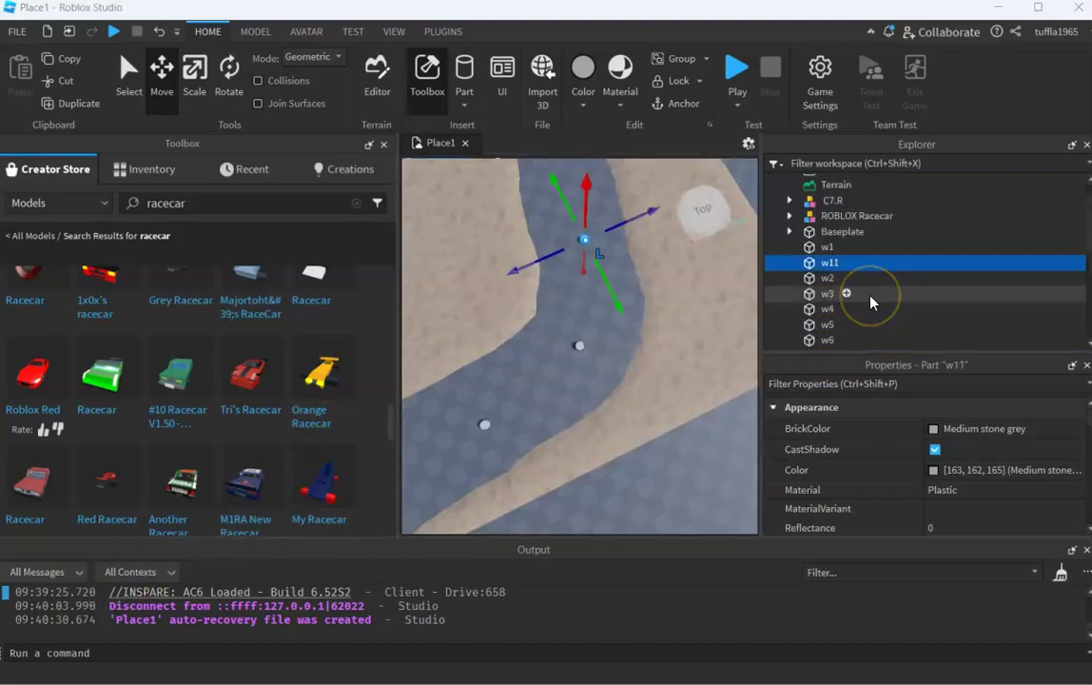
Rename the w1 part as w01
{"action": "scroll", "coordinate": [872, 303], "scroll_direction": "down", "scroll_amount": 3}
{"action": "scroll", "coordinate": [871, 303], "scroll_direction": "up", "scroll_amount": 3}
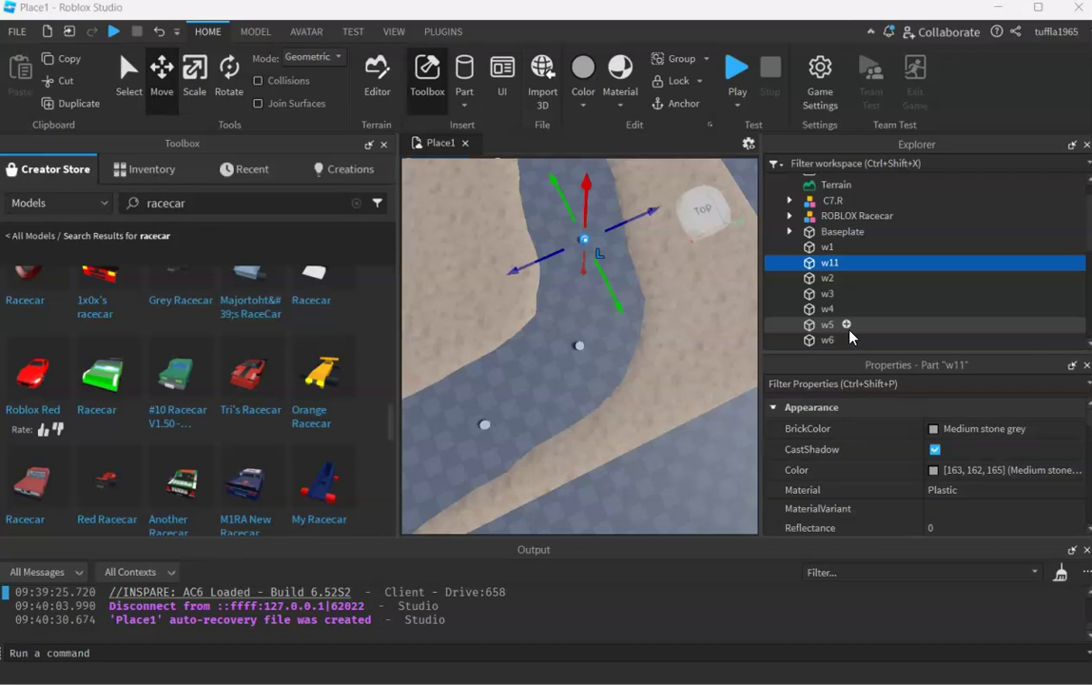
{"action": "left_click", "coordinate": [828, 247]}
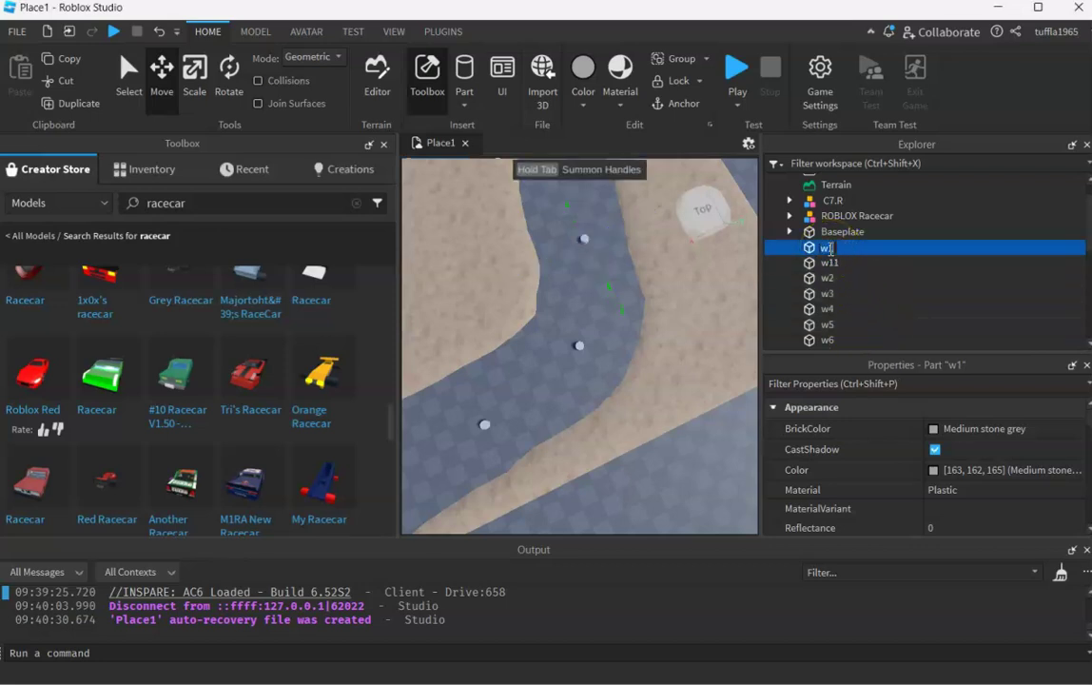
{"action": "type", "text": "0"}
{"action": "key", "text": "Return"}
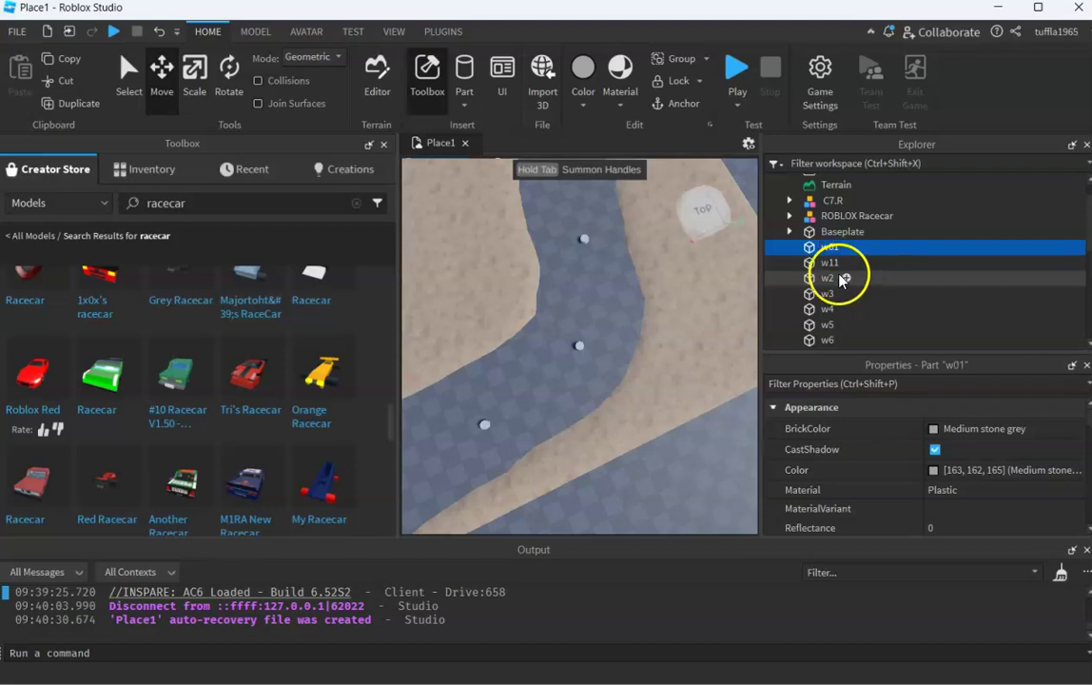
Rename the w2 part as w02
{"action": "left_click", "coordinate": [833, 279]}
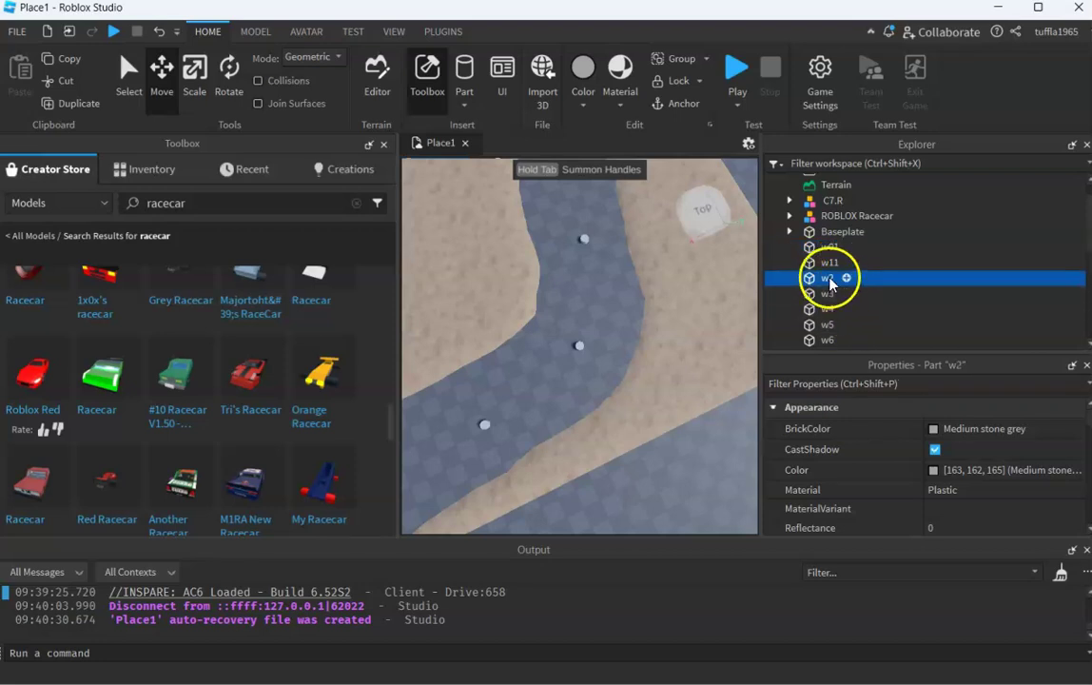
{"action": "double_click", "coordinate": [827, 279]}
{"action": "type", "text": "0"}
{"action": "key", "text": "Return"}
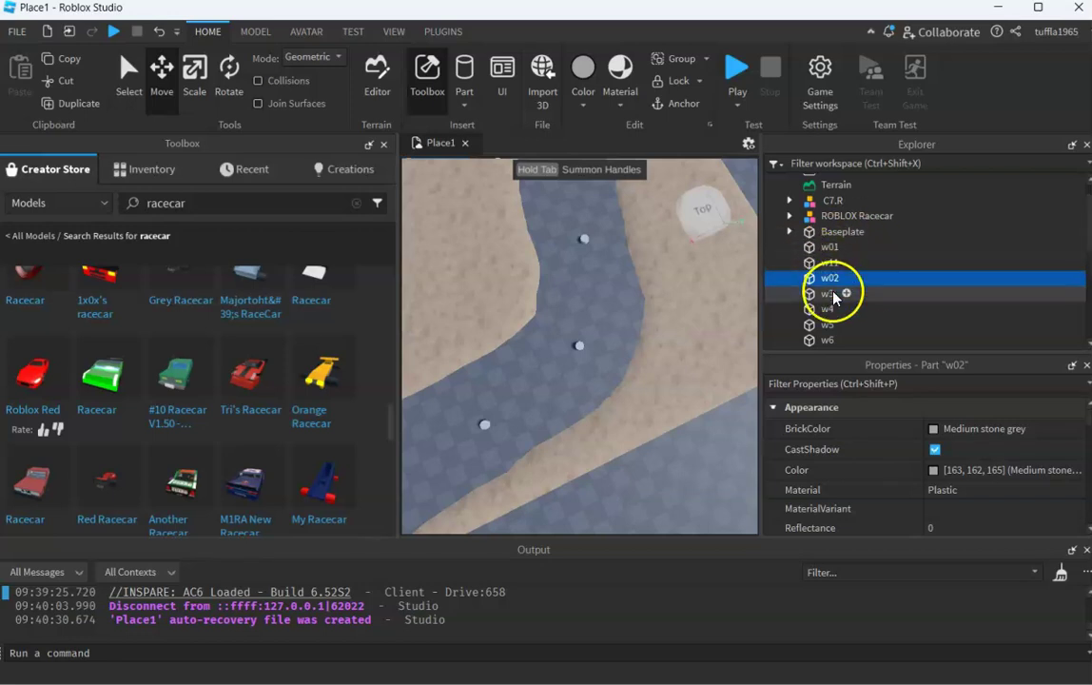
Rename the w3 part as w03
{"action": "left_click", "coordinate": [831, 294]}
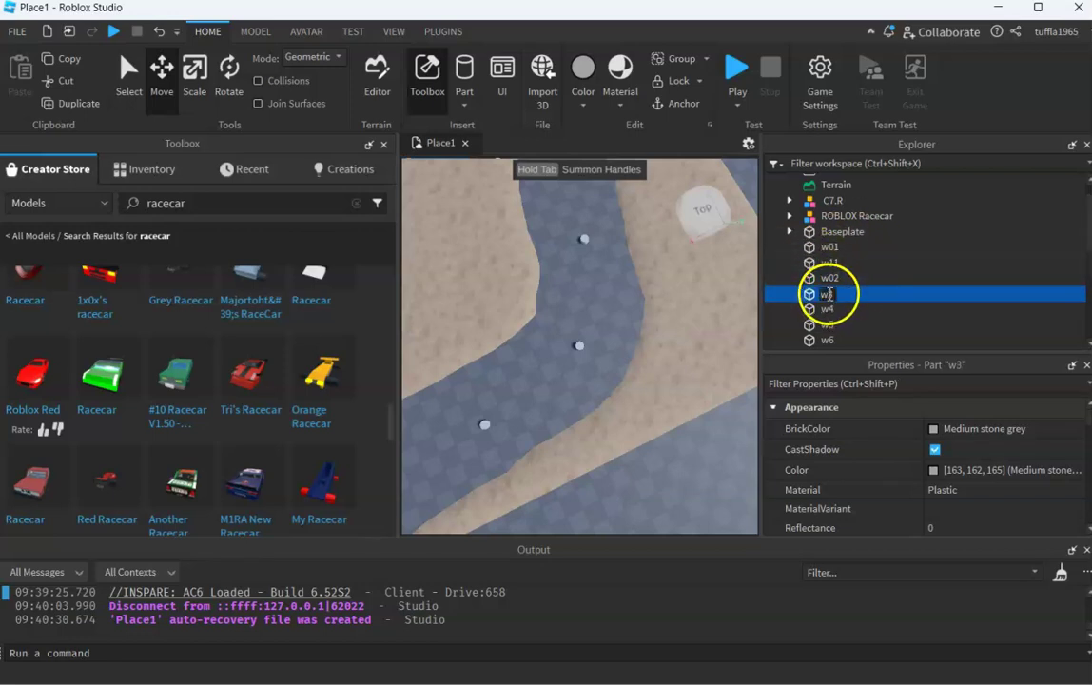
{"action": "type", "text": "0"}
{"action": "key", "text": "Return"}
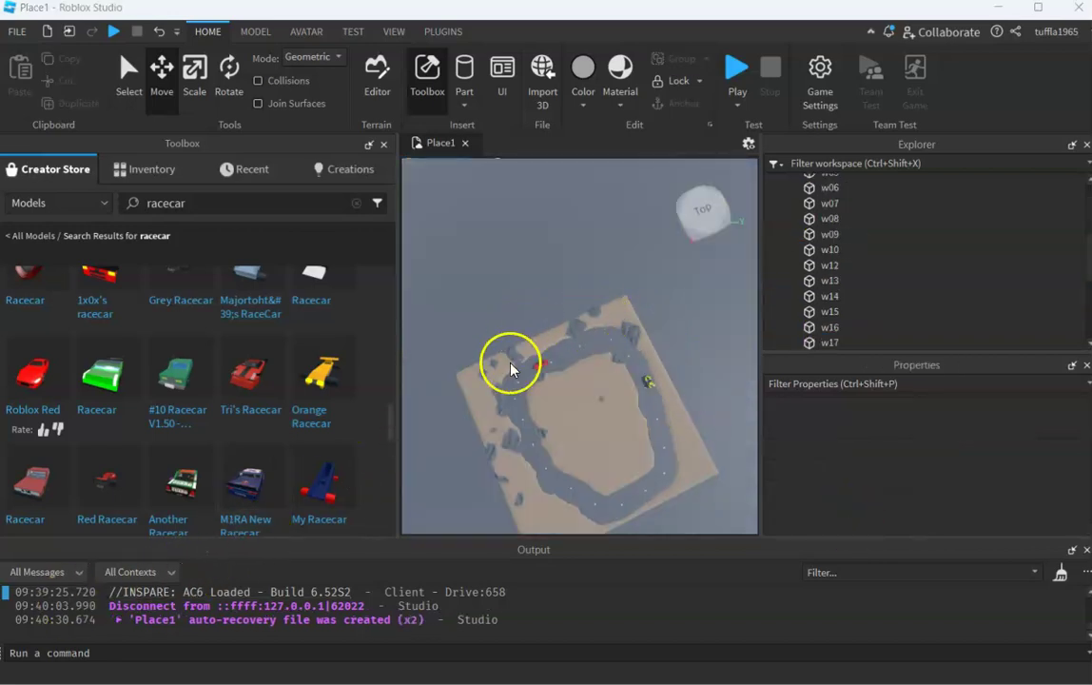
Select all the waypoint parts from w01 through w17, without the Players service, and group them as a folder
{"action": "left_click", "coordinate": [649, 381]}
{"action": "scroll", "coordinate": [853, 285], "scroll_direction": "up", "scroll_amount": 3}
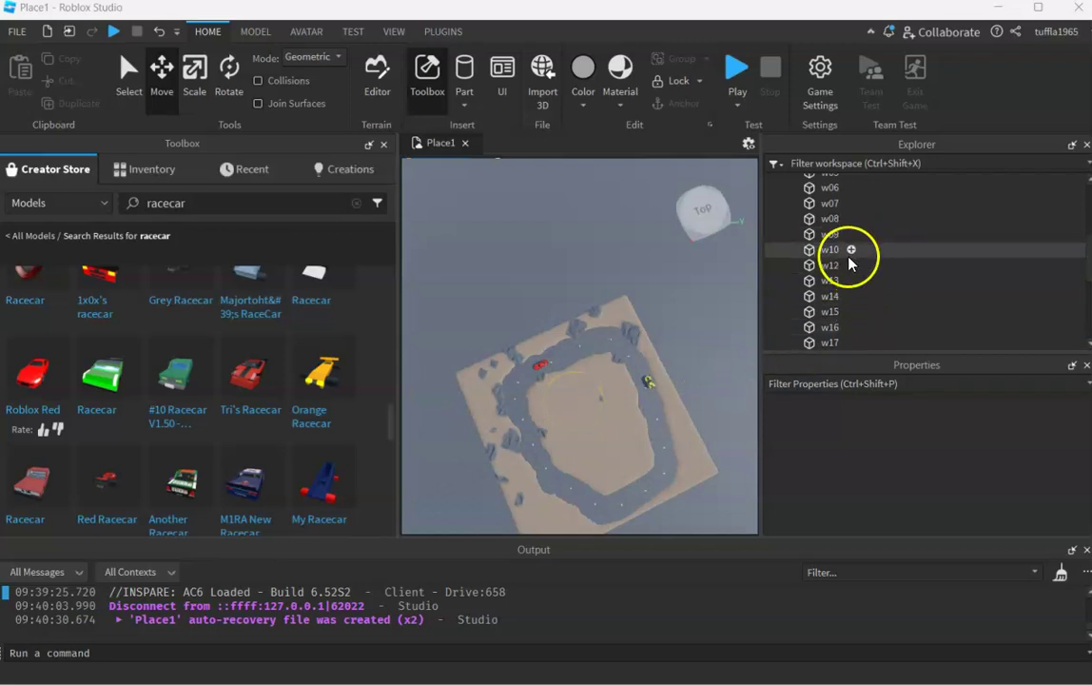
{"action": "scroll", "coordinate": [850, 297], "scroll_direction": "up", "scroll_amount": 3}
{"action": "scroll", "coordinate": [849, 297], "scroll_direction": "down", "scroll_amount": 6}
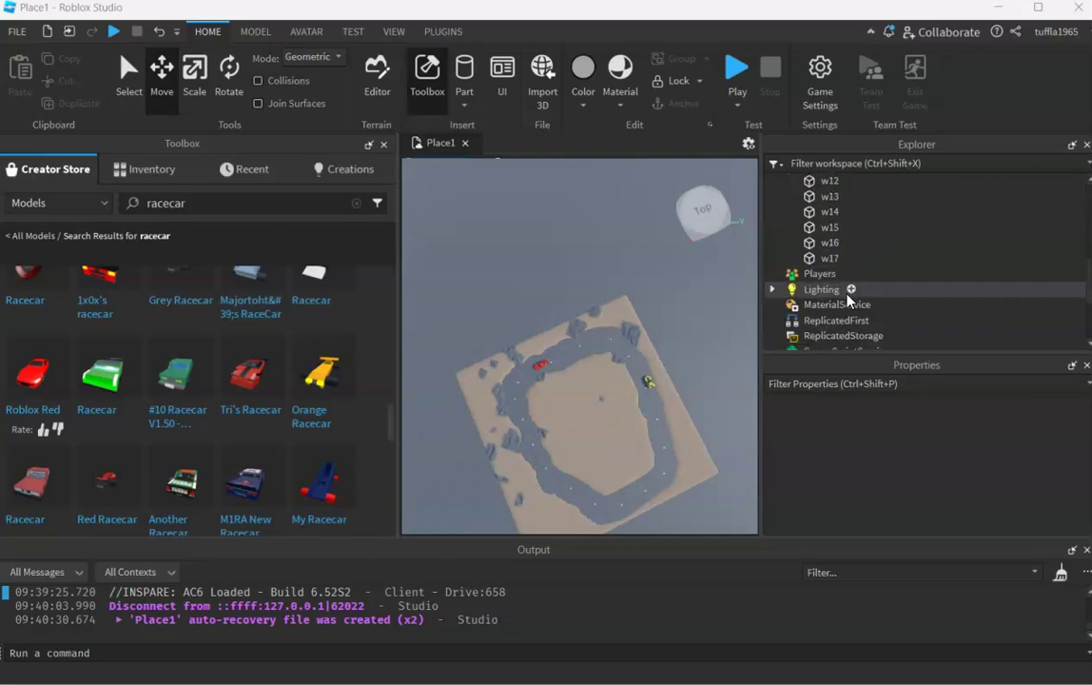
{"action": "scroll", "coordinate": [848, 295], "scroll_direction": "up", "scroll_amount": 6}
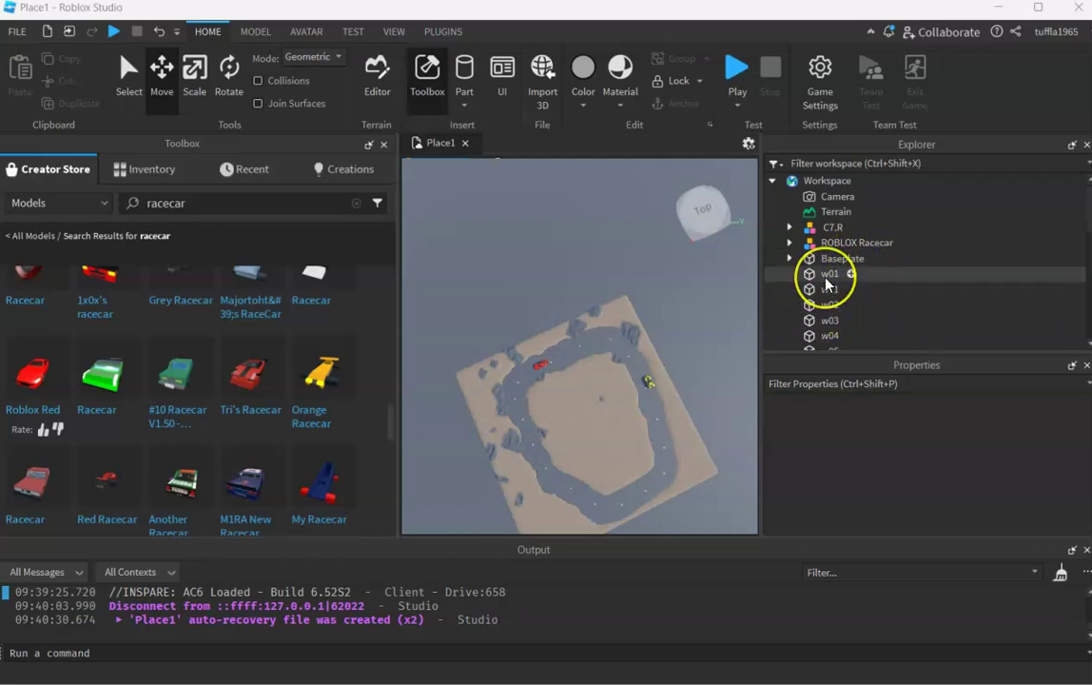
{"action": "left_click", "coordinate": [826, 274]}
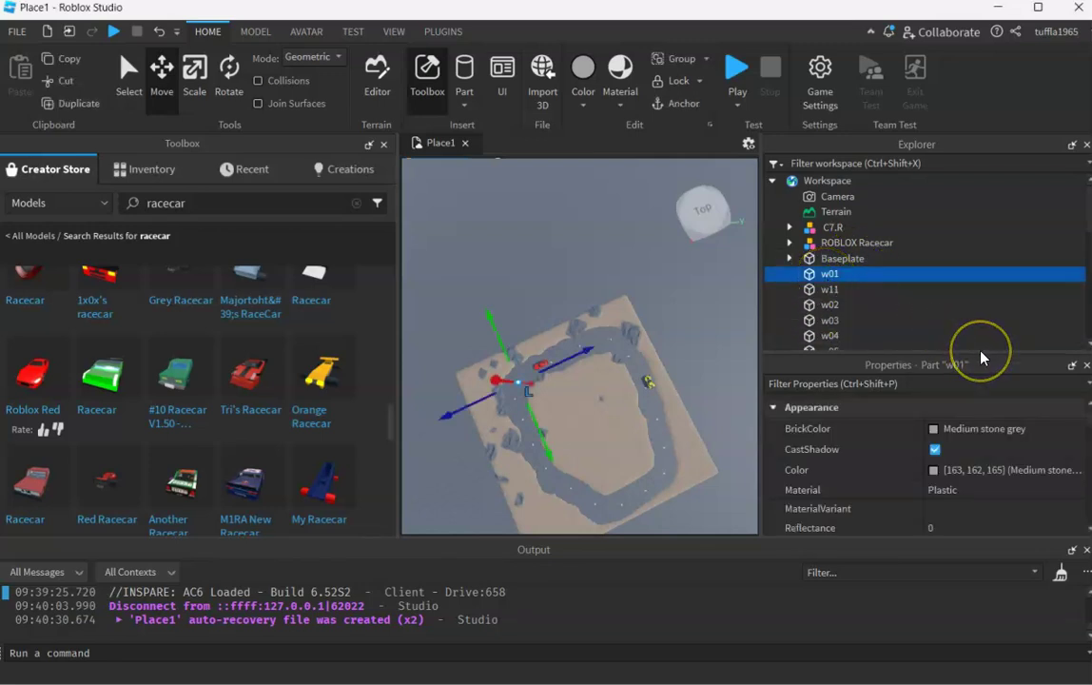
{"action": "key", "text": "shift+Down"}
{"action": "key", "text": "shift+Down"}
{"action": "key", "text": "shift+Down"}
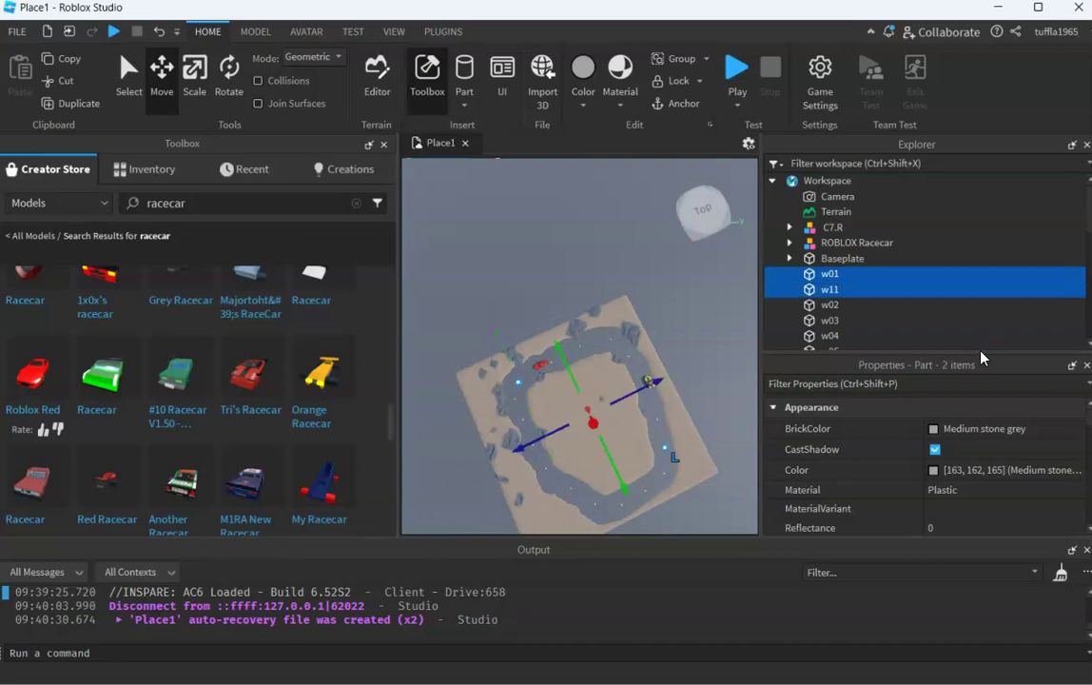
{"action": "key", "text": "shift+Down"}
{"action": "key", "text": "shift+Down"}
{"action": "key", "text": "shift+Down"}
{"action": "key", "text": "shift+Down"}
{"action": "key", "text": "shift+Down"}
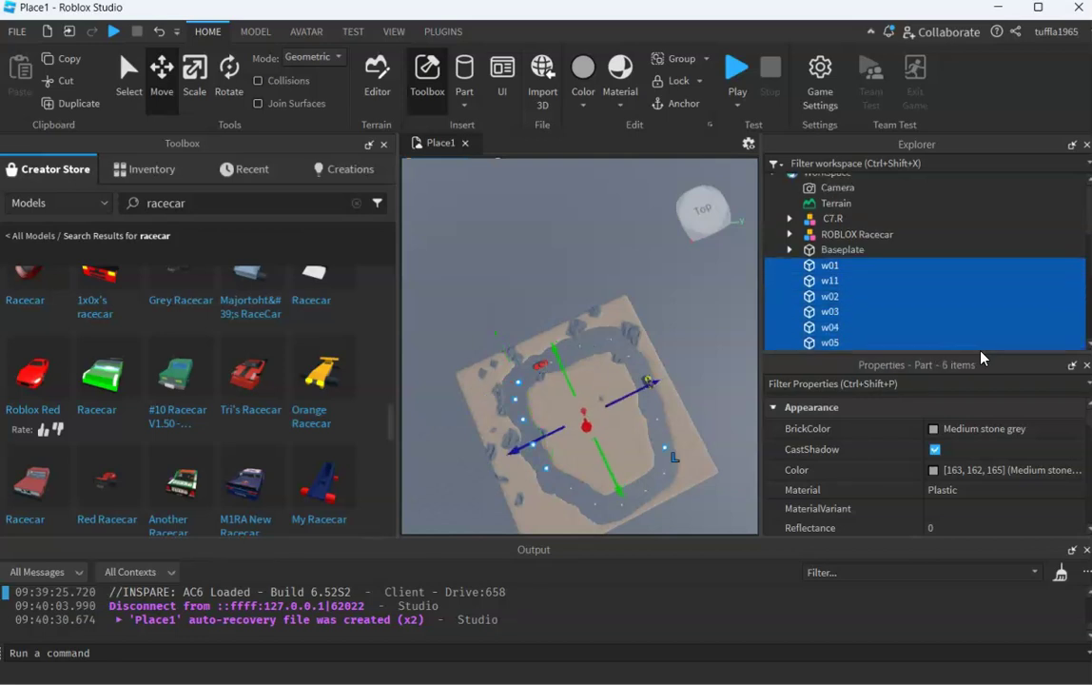
{"action": "key", "text": "shift+Down"}
{"action": "key", "text": "shift+Down"}
{"action": "key", "text": "shift+Down"}
{"action": "key", "text": "shift+Down"}
{"action": "key", "text": "shift+Down"}
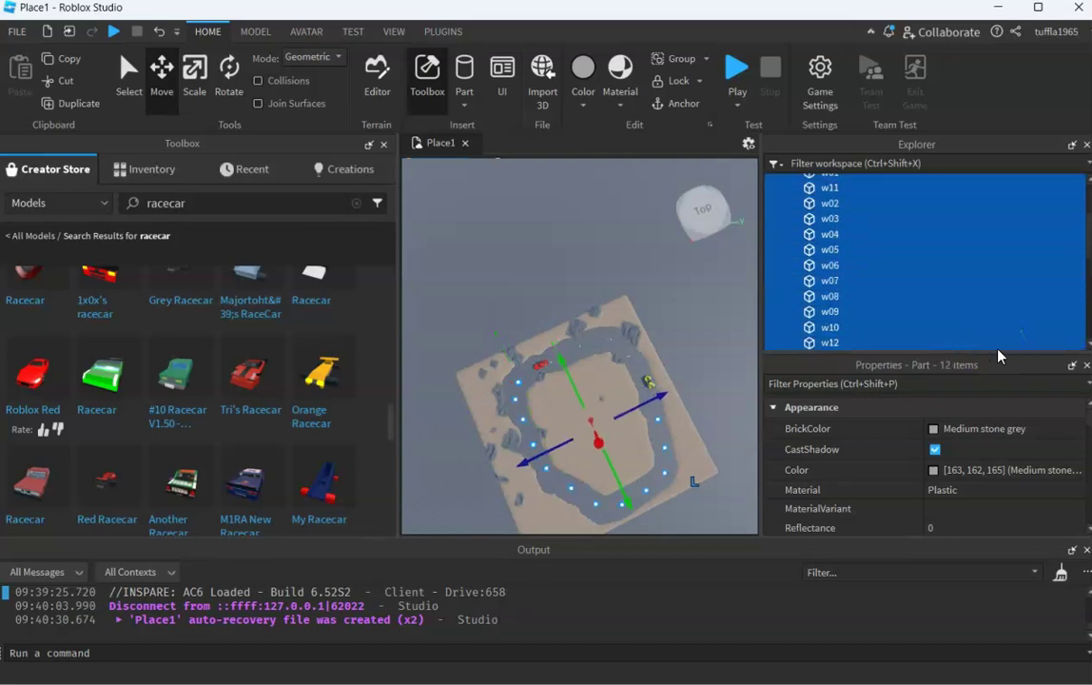
{"action": "key", "text": "shift+Down"}
{"action": "key", "text": "shift+Down"}
{"action": "key", "text": "shift+Down"}
{"action": "key", "text": "shift+Down"}
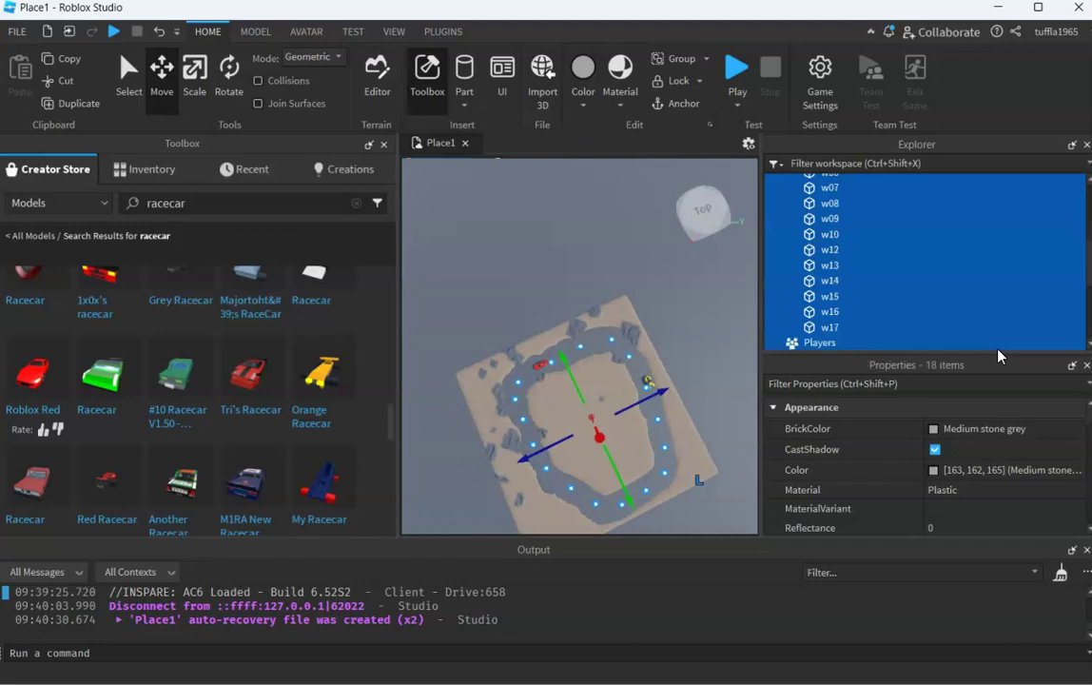
{"action": "key", "text": "shift+Up"}
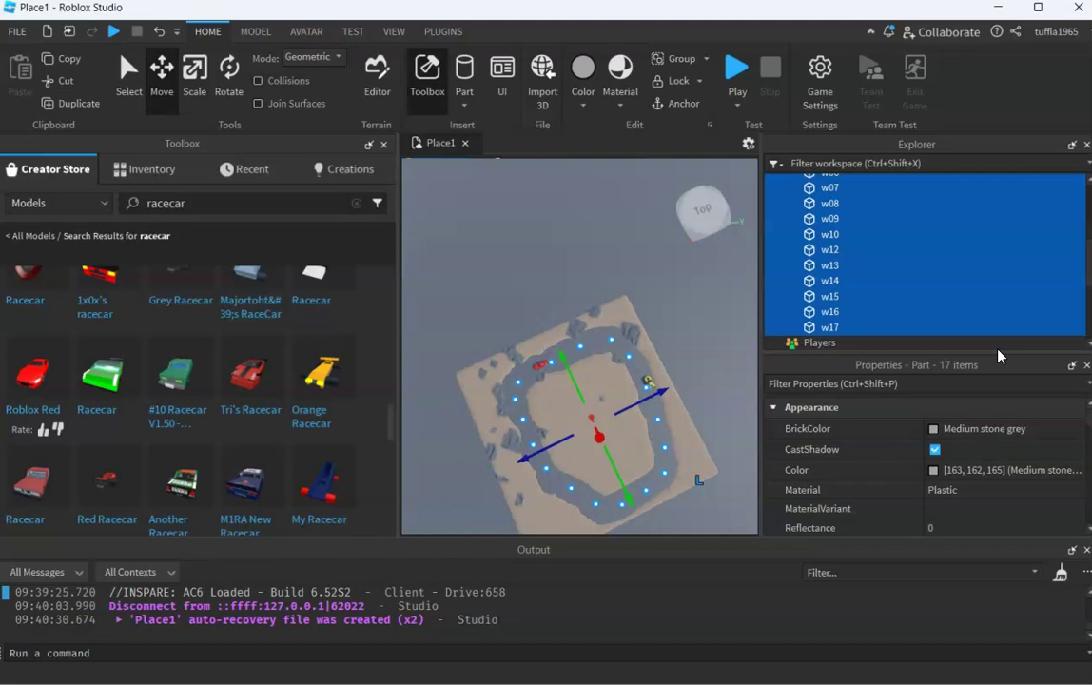
{"action": "right_click", "coordinate": [825, 242]}
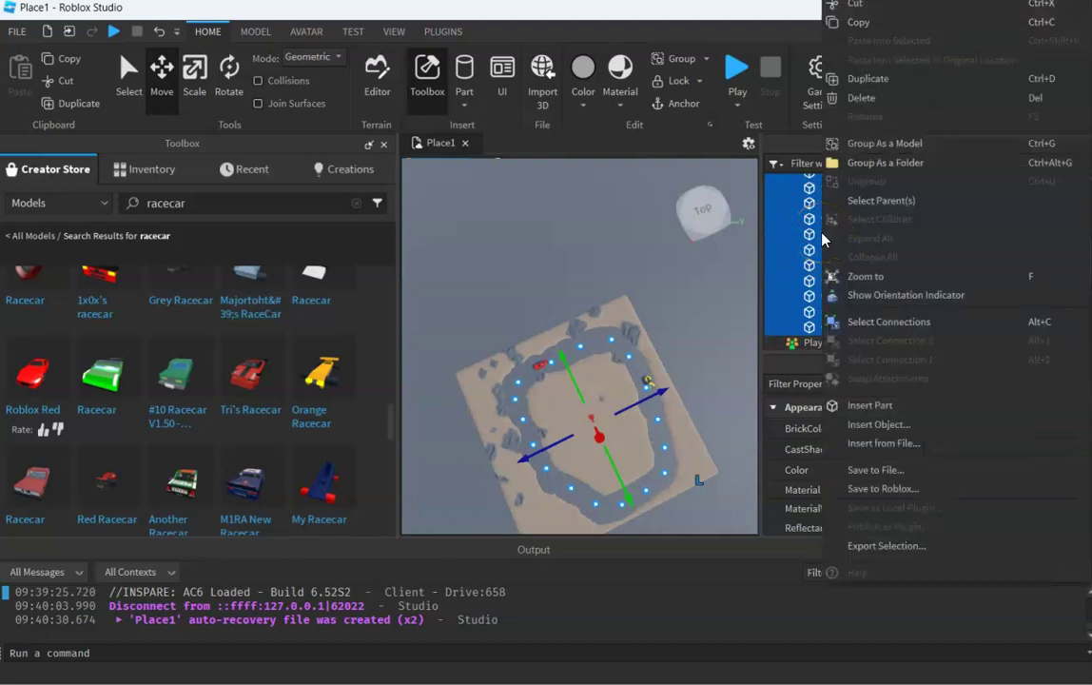
{"action": "left_click", "coordinate": [884, 161]}
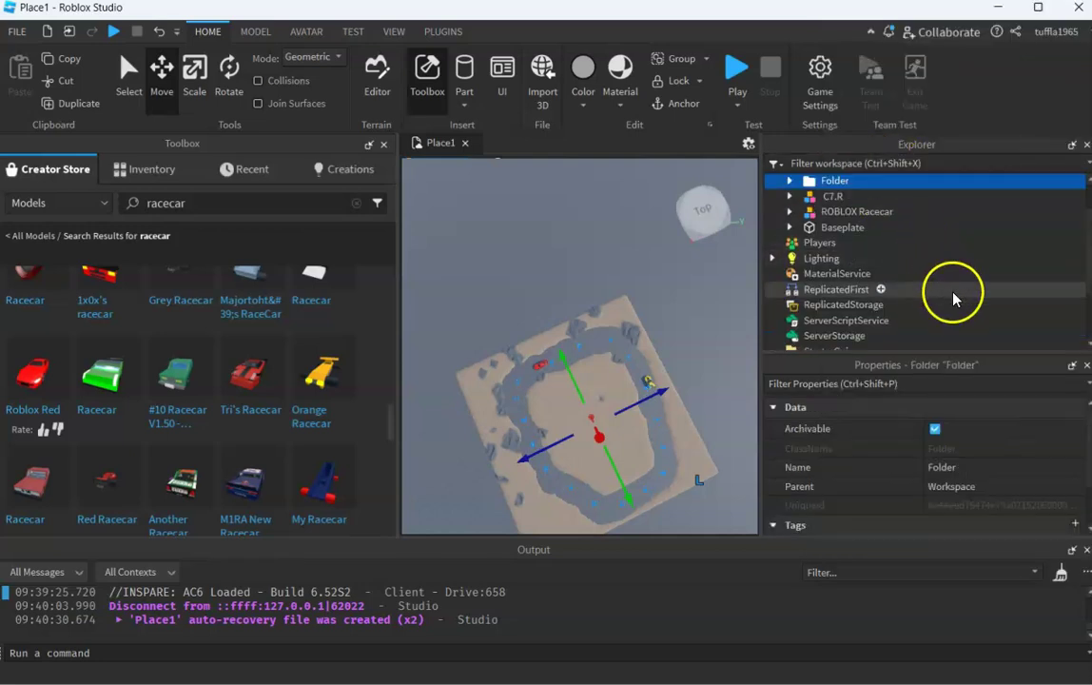
Rename the new folder of waypoint parts as WayPoints
{"action": "left_click", "coordinate": [950, 185]}
{"action": "type", "text": "W"}
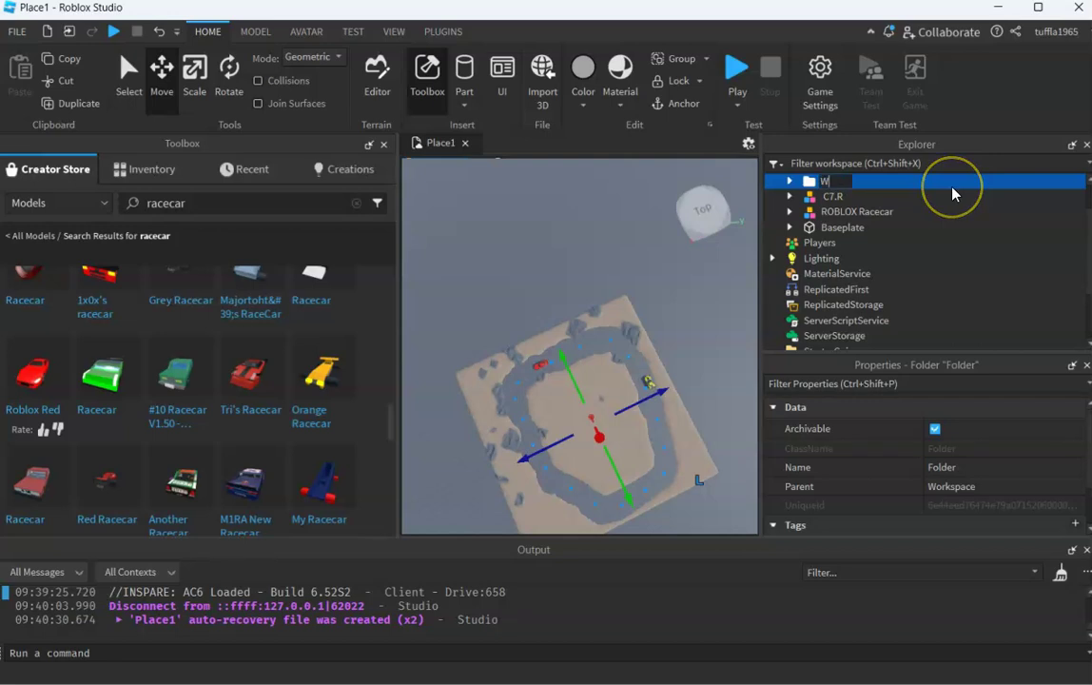
{"action": "type", "text": "ayPoints"}
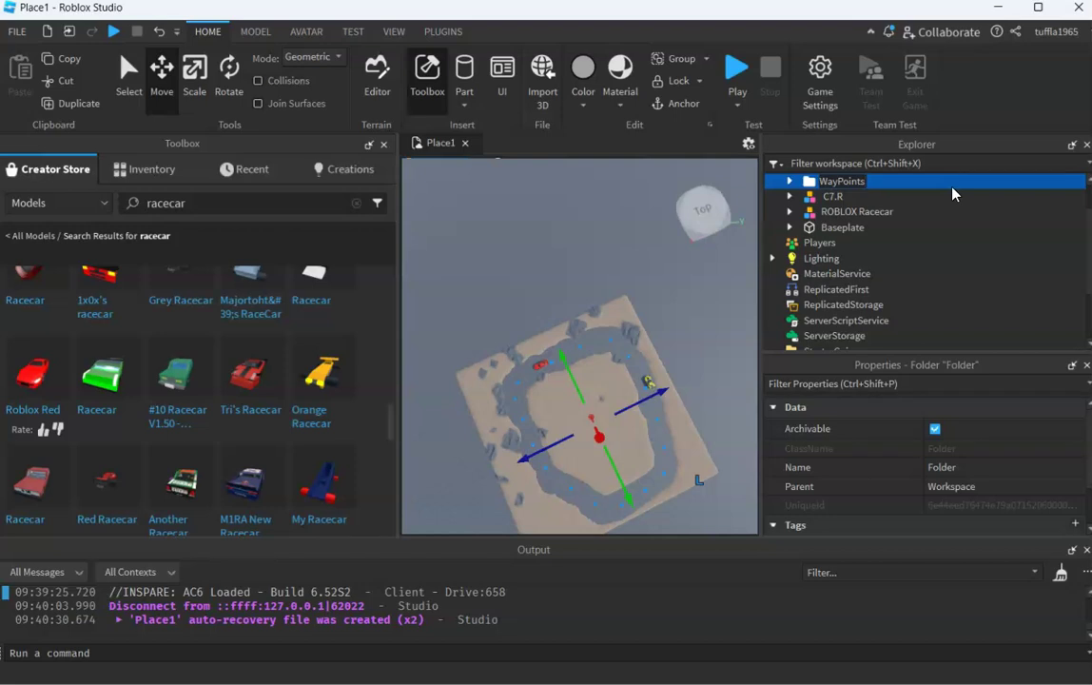
{"action": "key", "text": "Return"}
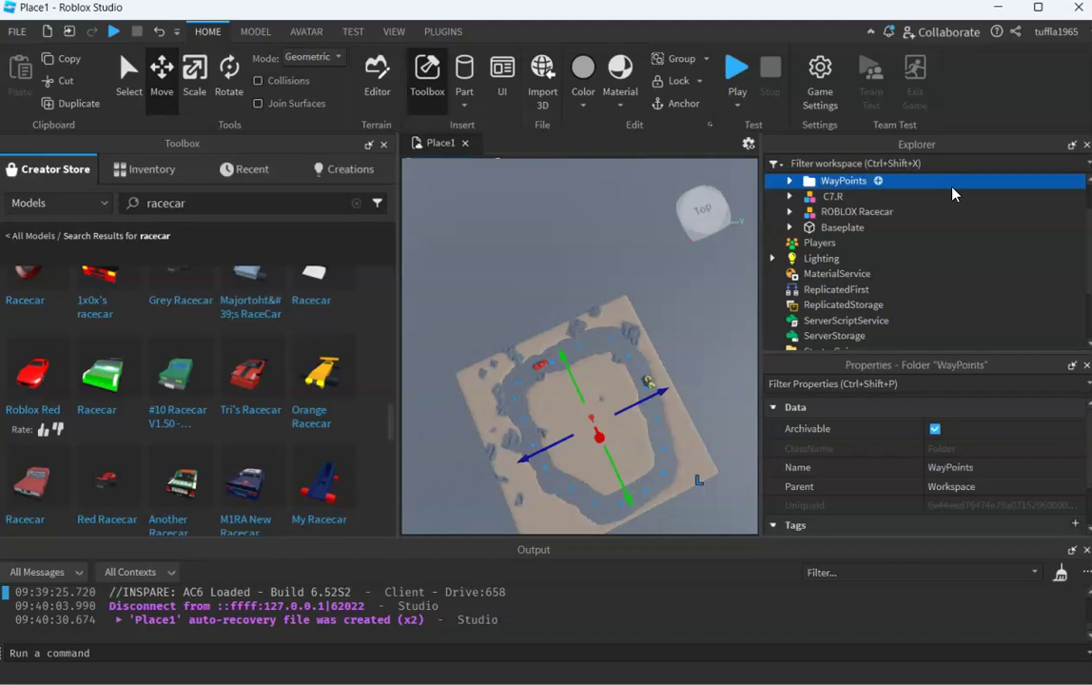